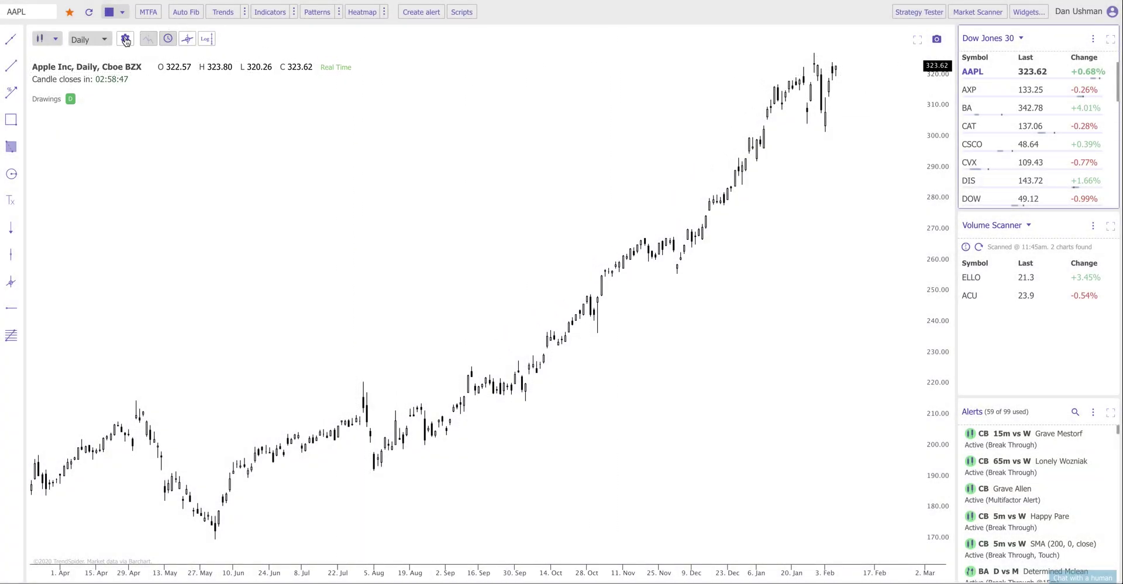
Change the AAPL chart's up-candle border colour from black to green in the chart style settings
left_click(125, 40)
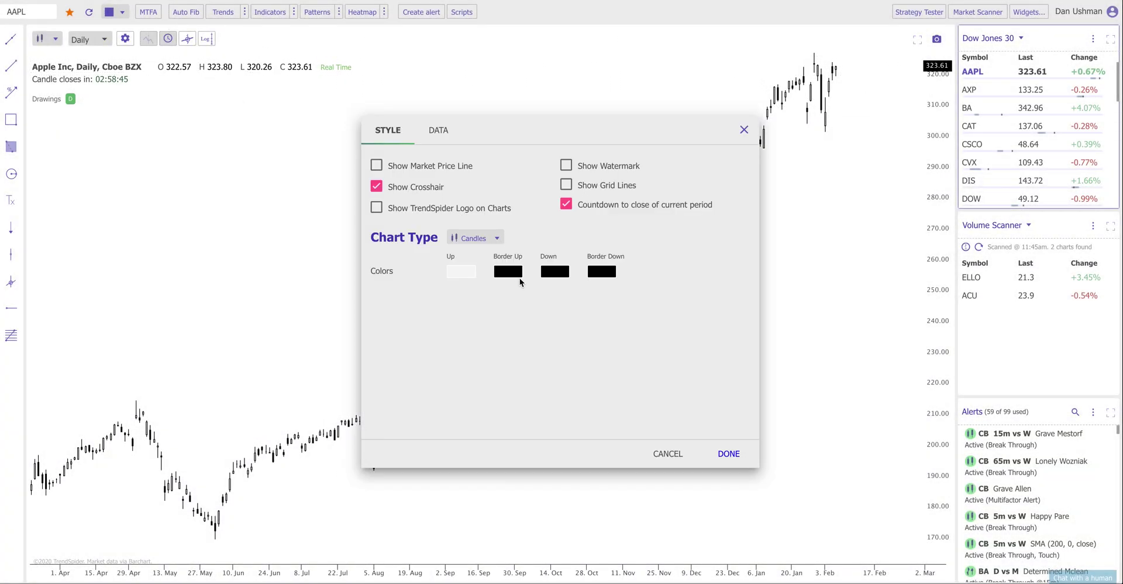
left_click(518, 276)
left_click(433, 328)
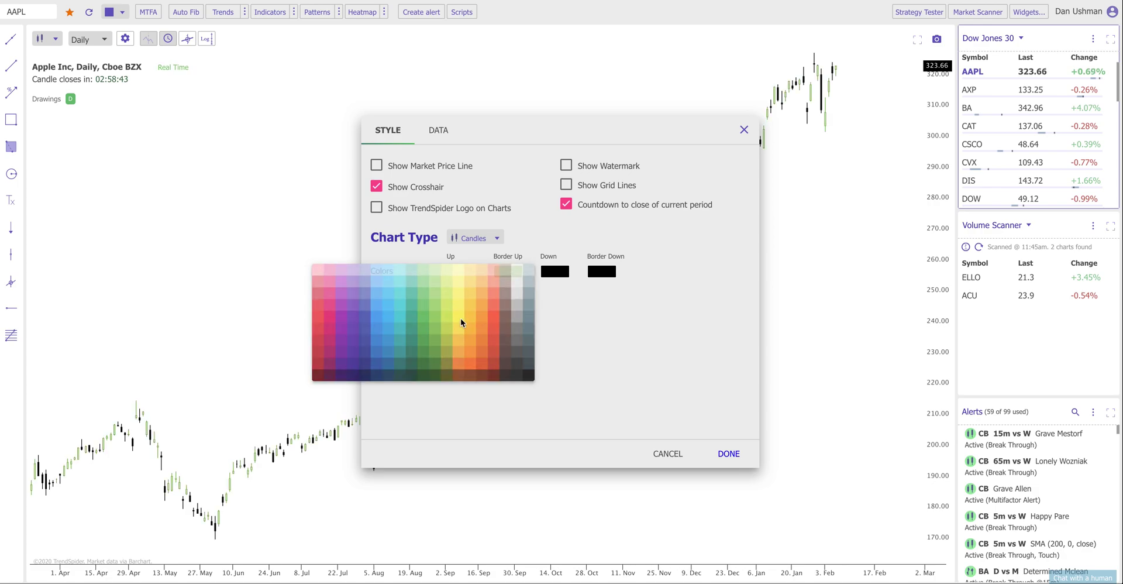
left_click(729, 455)
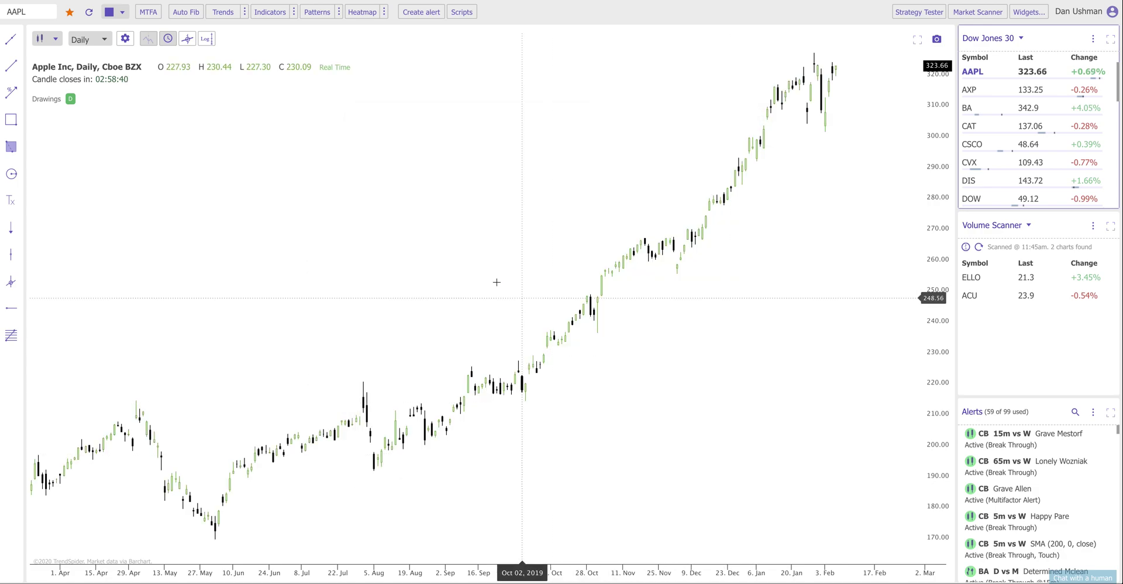
Load the saved indicators, auto trend lines and Auto Fib levels, then collapse the indicator legend
left_click(271, 14)
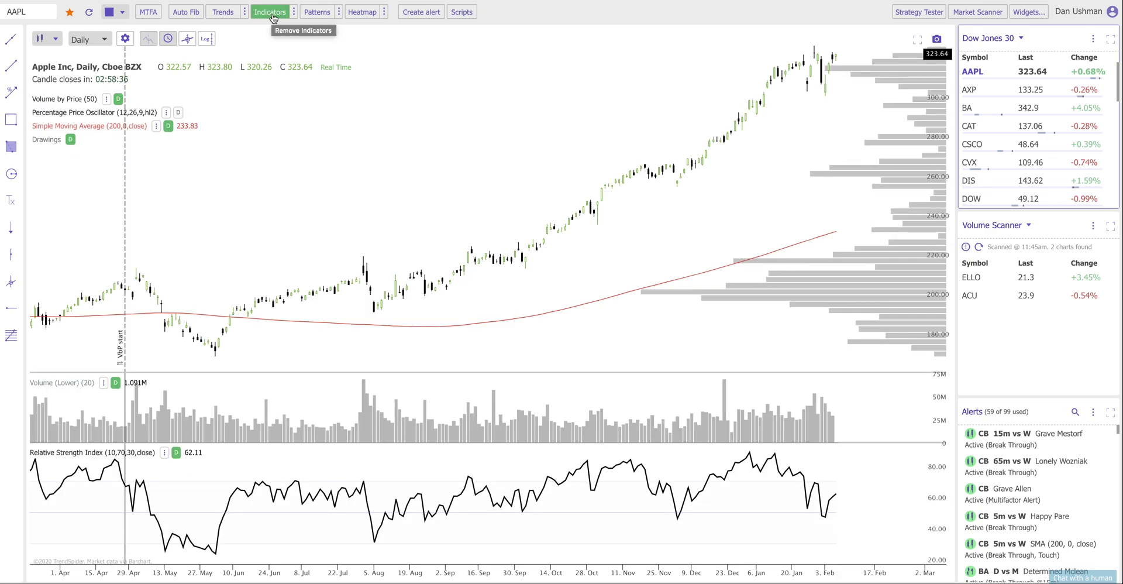
left_click(223, 12)
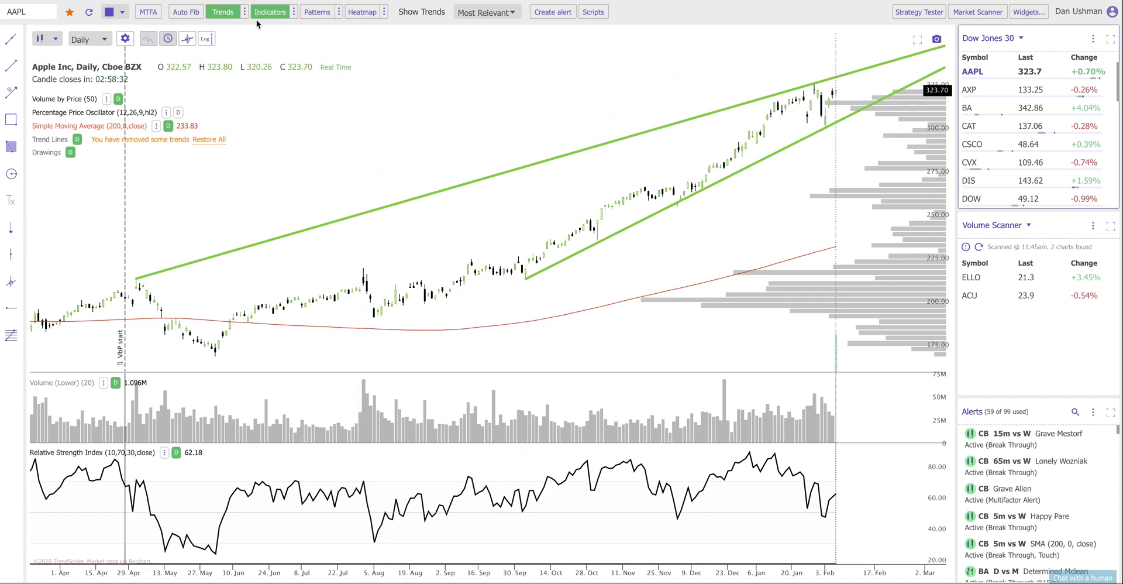
left_click(180, 13)
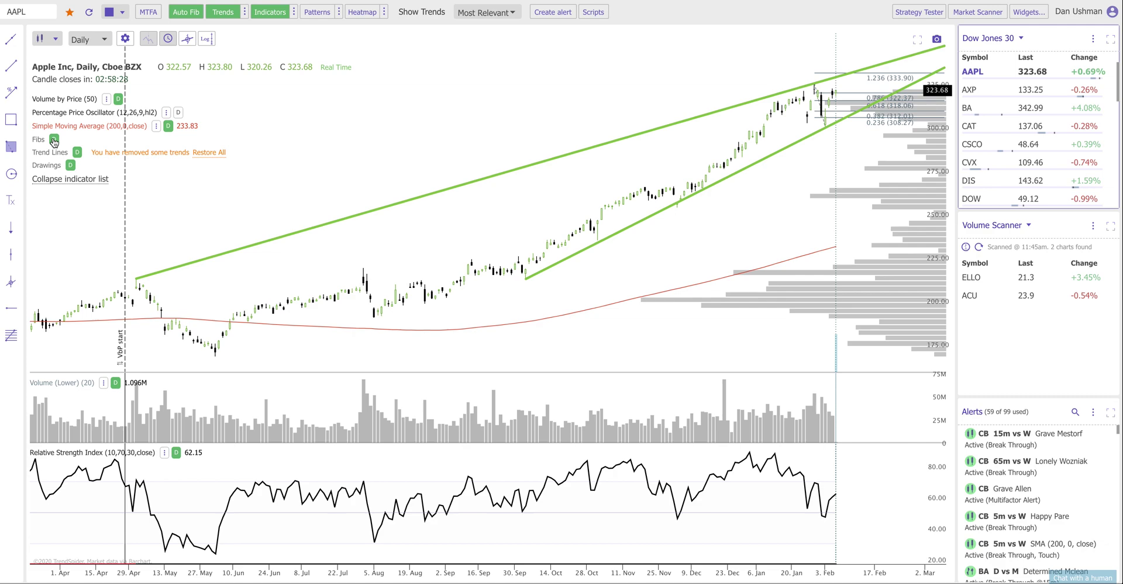
left_click(68, 179)
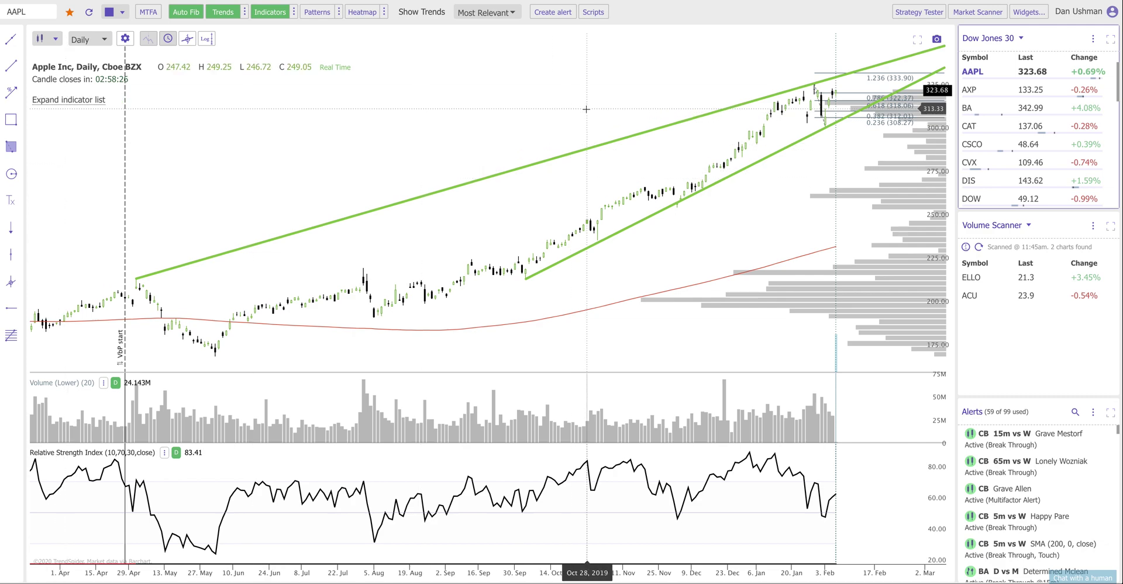
Move the volume-by-price profile's start to late January 2020
scroll(585, 109, "up", 5)
scroll(586, 110, "up", 2)
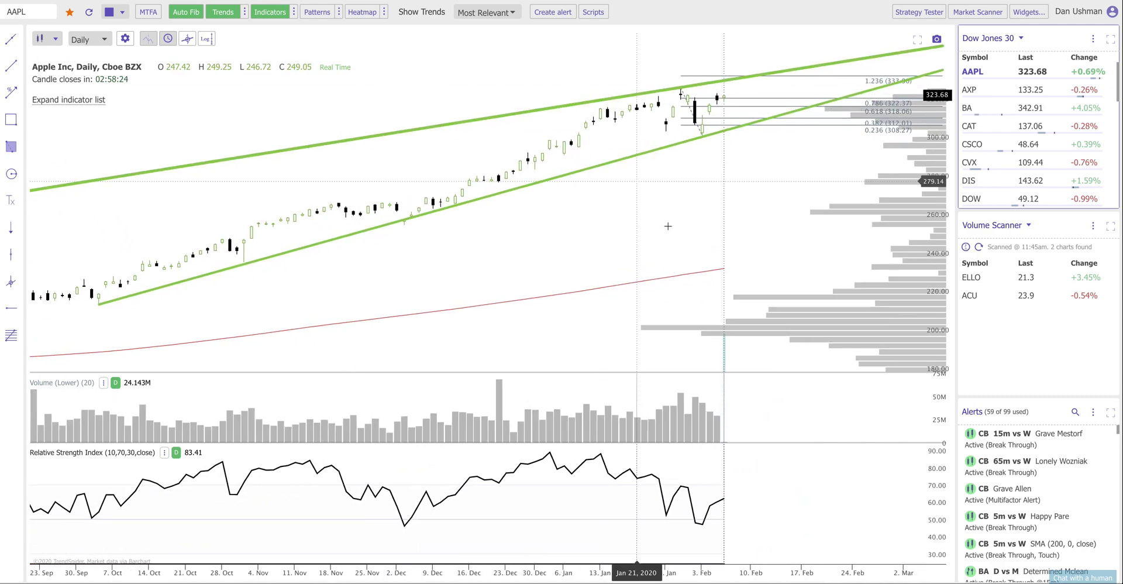
scroll(728, 317, "down", 6)
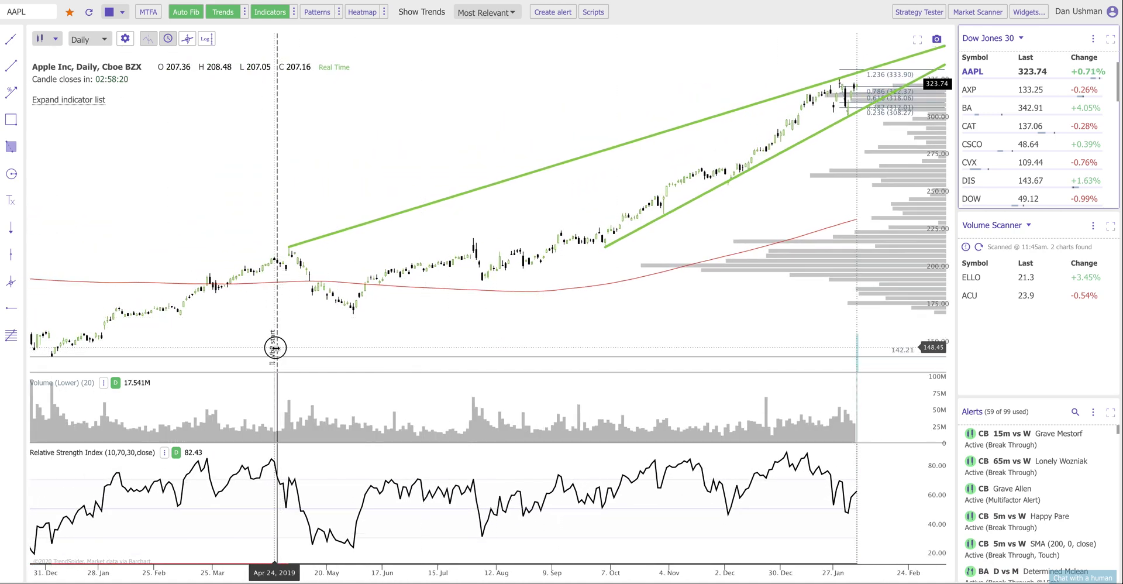
left_click_drag(280, 350, 352, 346)
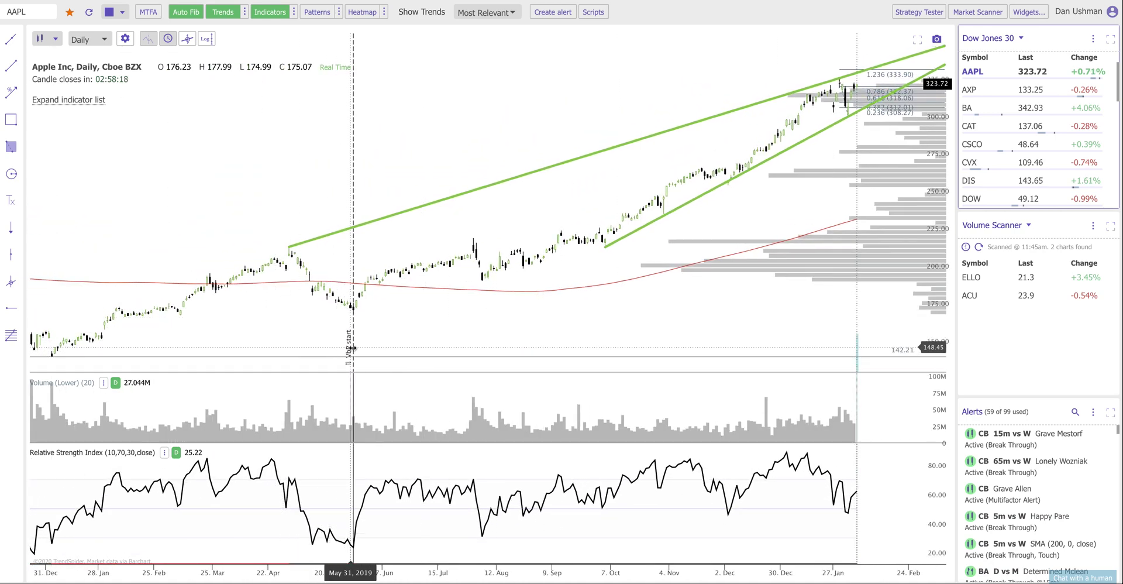
left_click_drag(350, 346, 832, 363)
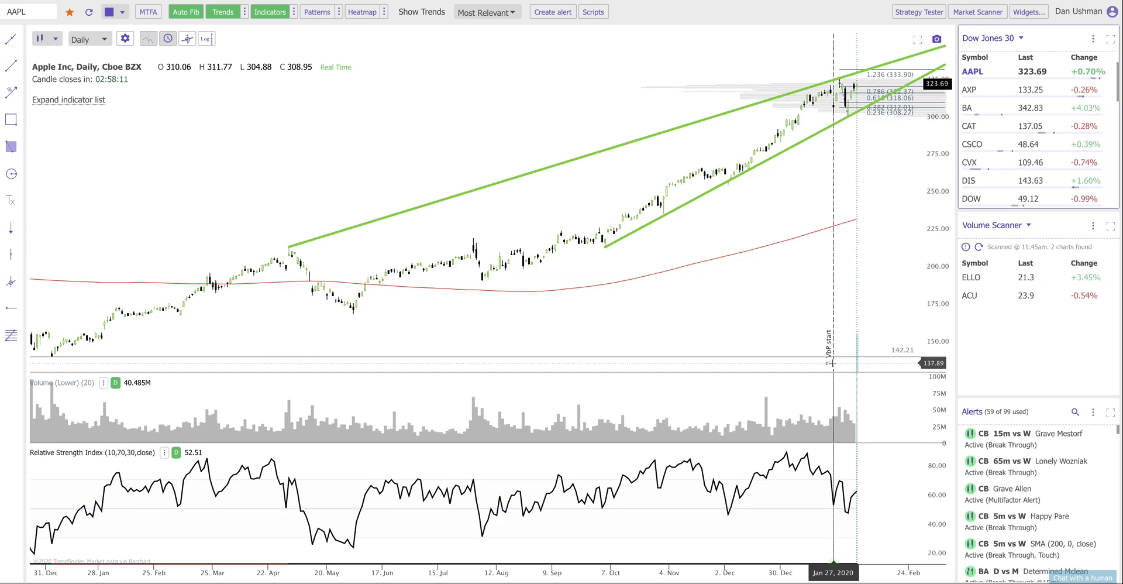
Zoom in and turn off the automatic trend lines
scroll(688, 164, "up", 5)
scroll(688, 164, "up", 5)
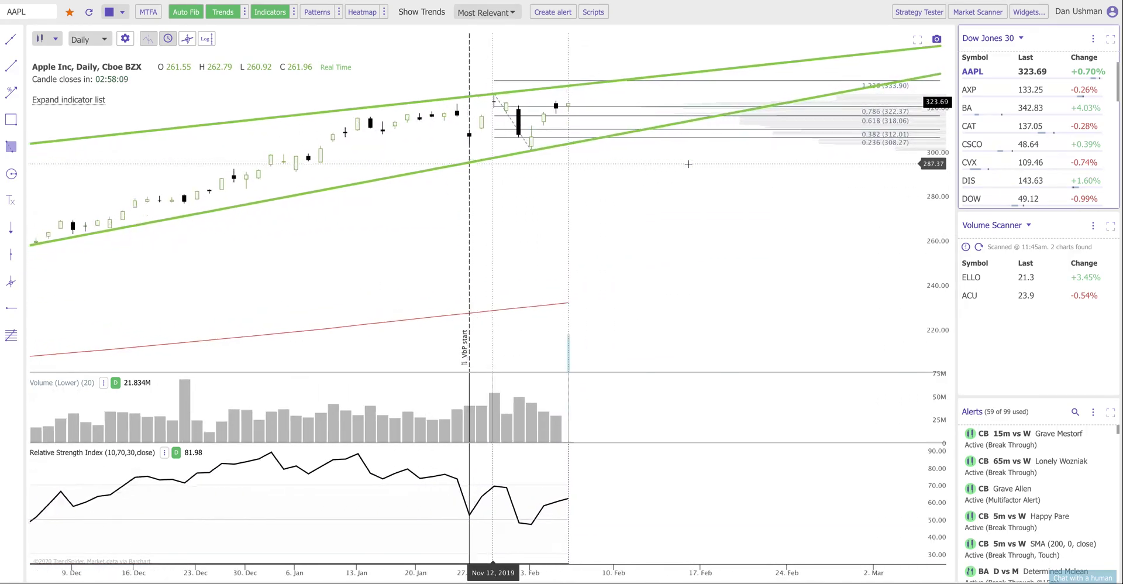
left_click(218, 13)
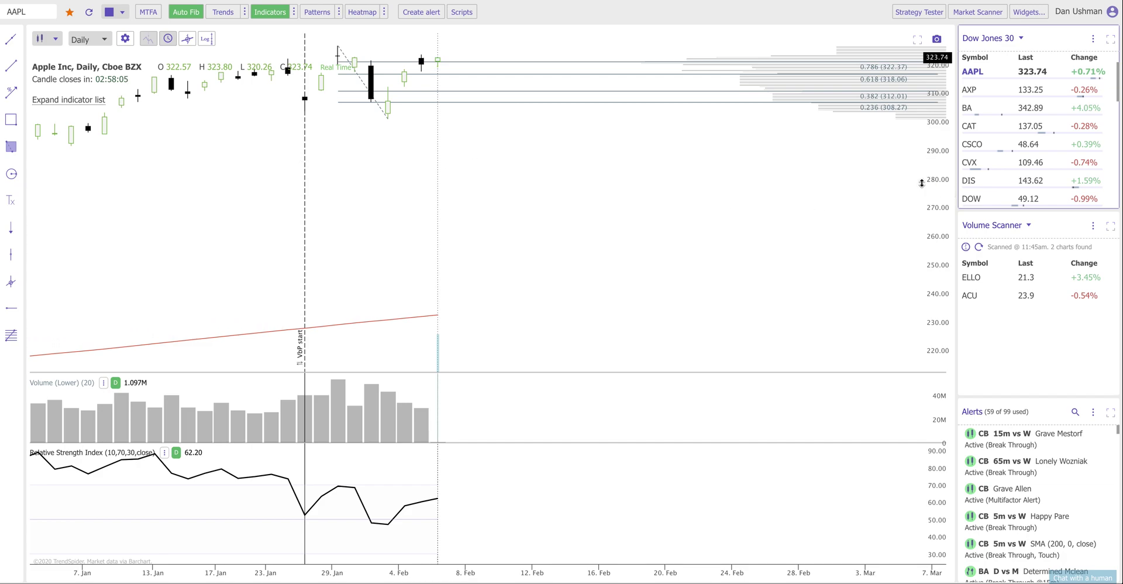
Hide the 200-day SMA, start the volume profile in early December 2019, and restore auto trend lines
left_click(85, 99)
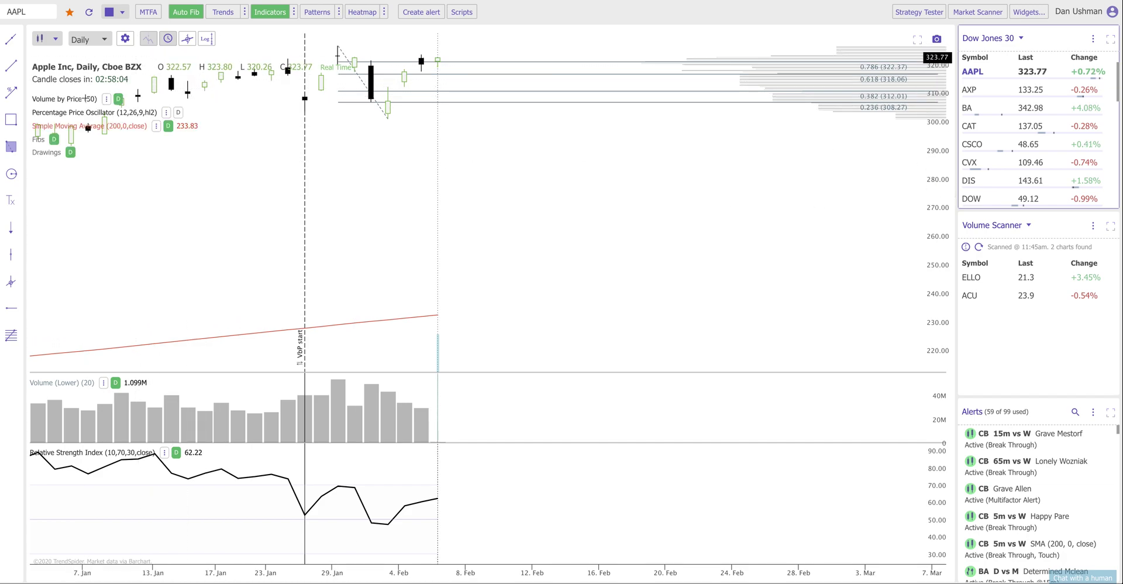
left_click(169, 127)
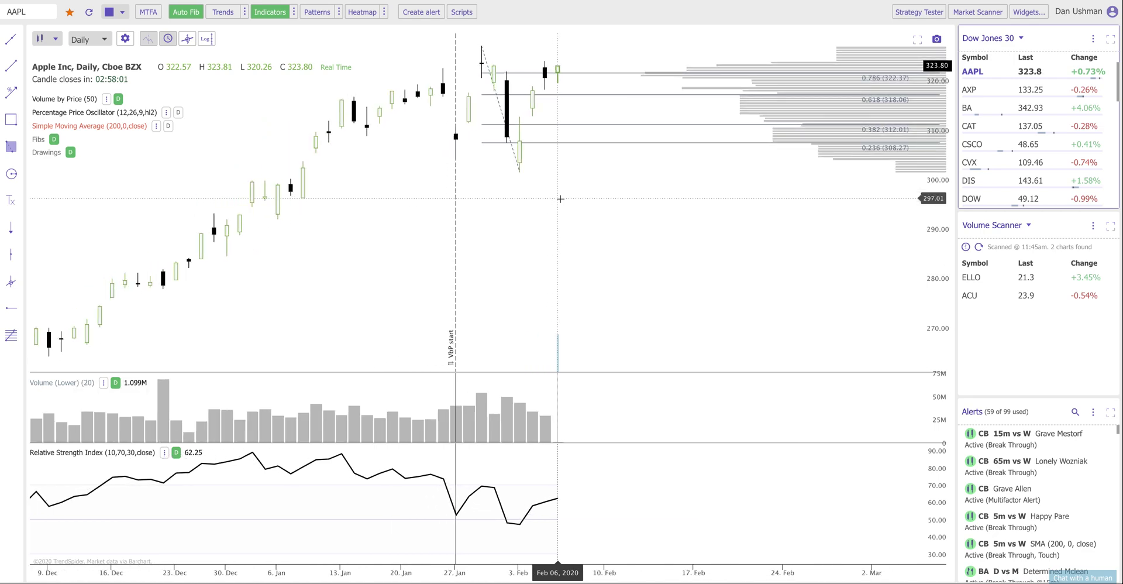
left_click(480, 339)
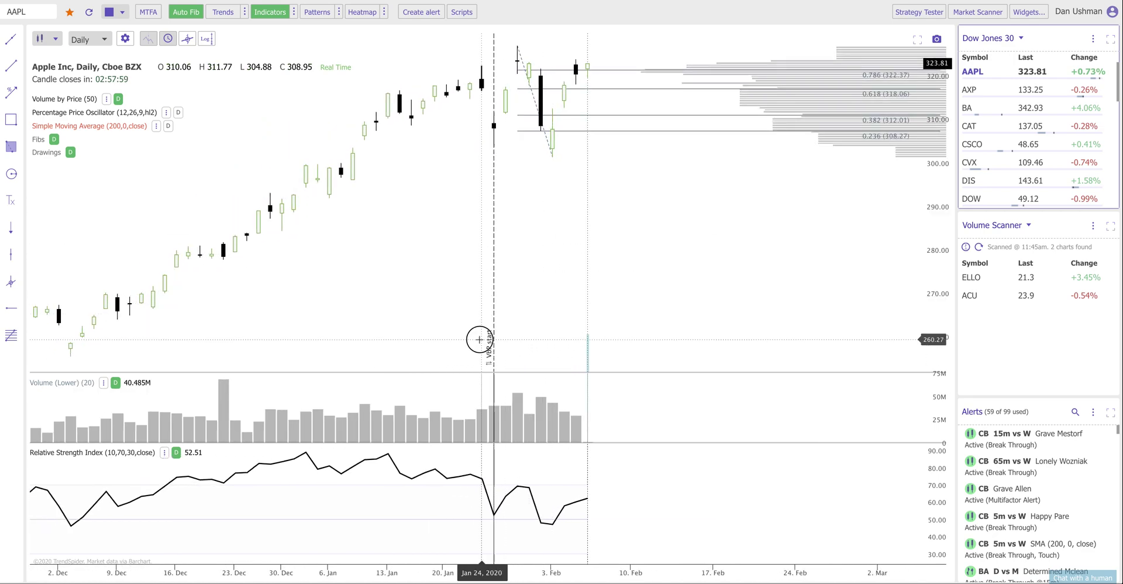
left_click_drag(480, 339, 69, 352)
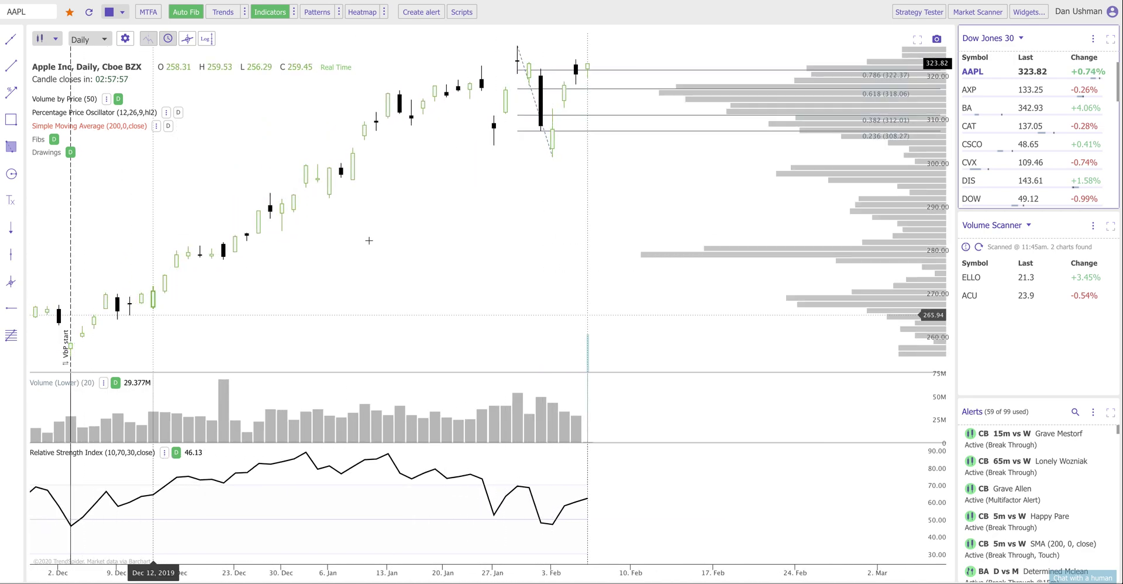
scroll(861, 212, "down", 5)
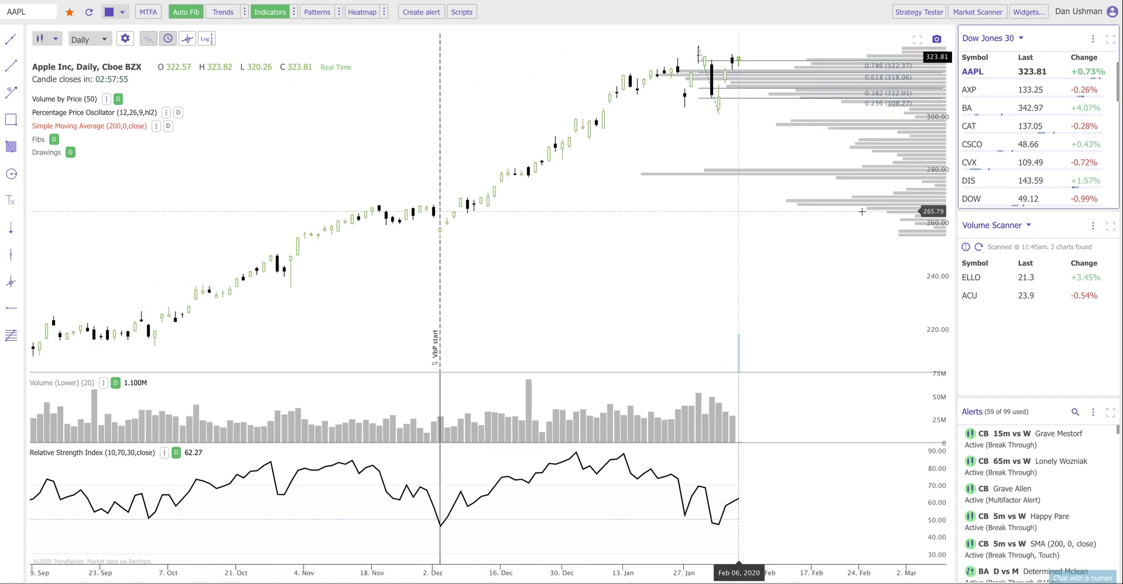
left_click(222, 13)
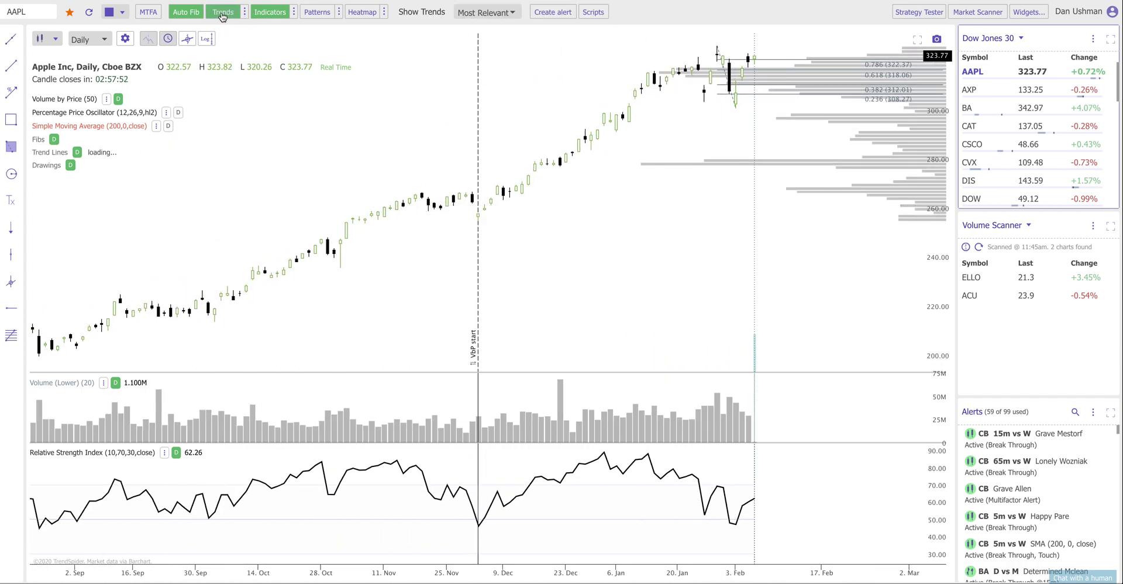
Switch to AXP, expand the Dow Jones 30 watchlist, hide Auto Fib, and open the blue trend line's options
left_click(1010, 97)
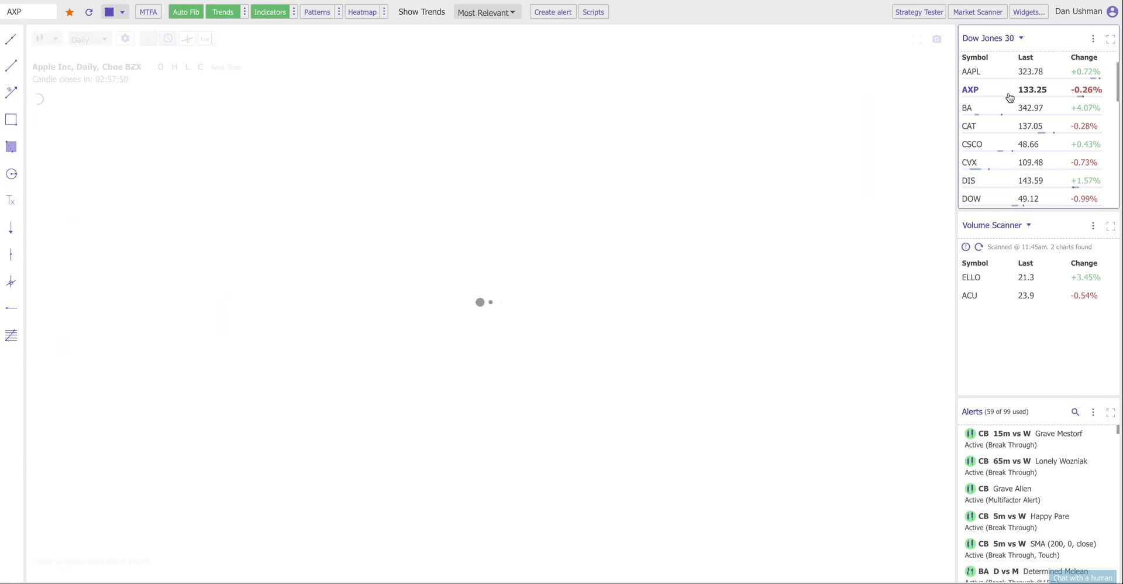
left_click(1110, 38)
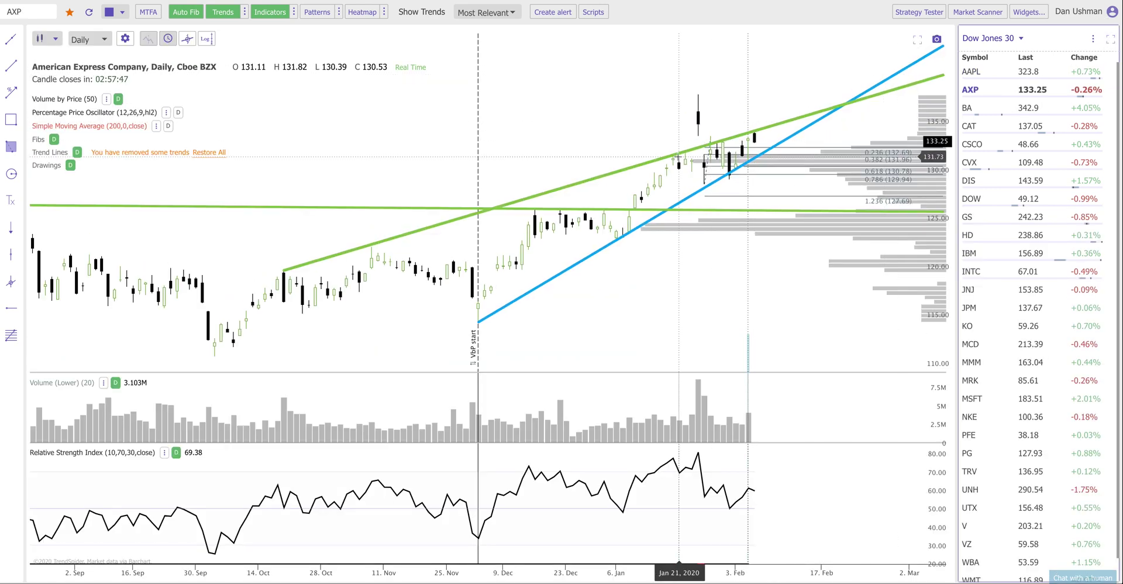
scroll(749, 156, "up", 5)
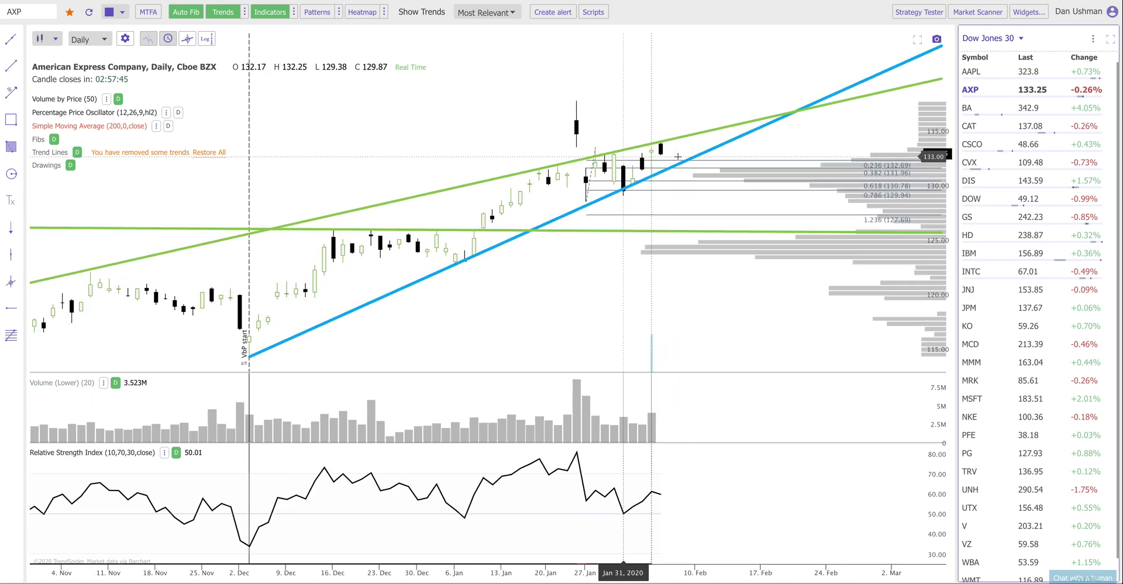
scroll(249, 334, "down", 3)
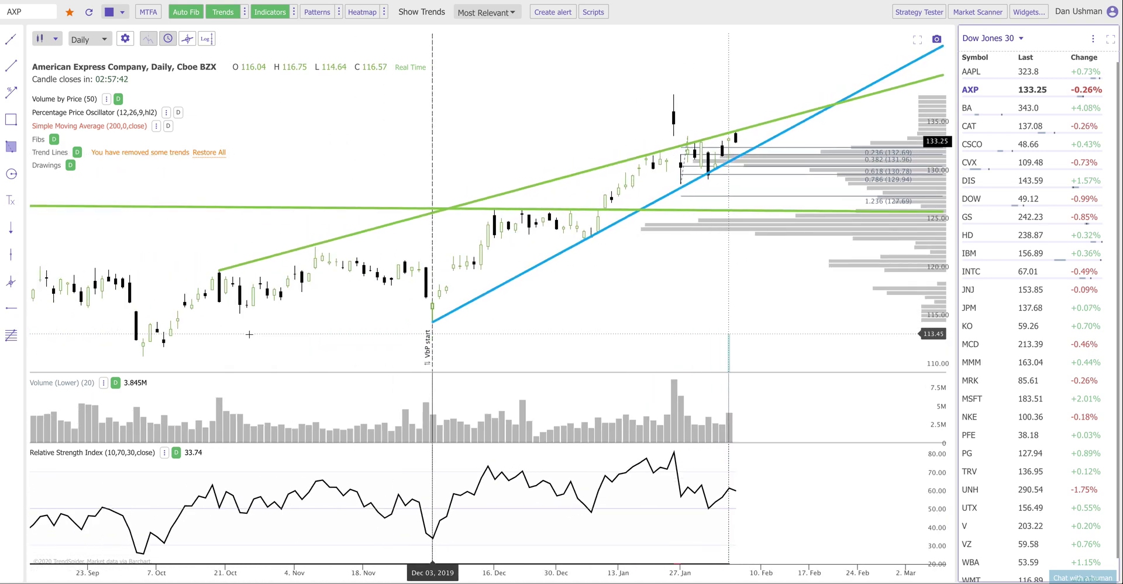
left_click_drag(249, 334, 235, 360)
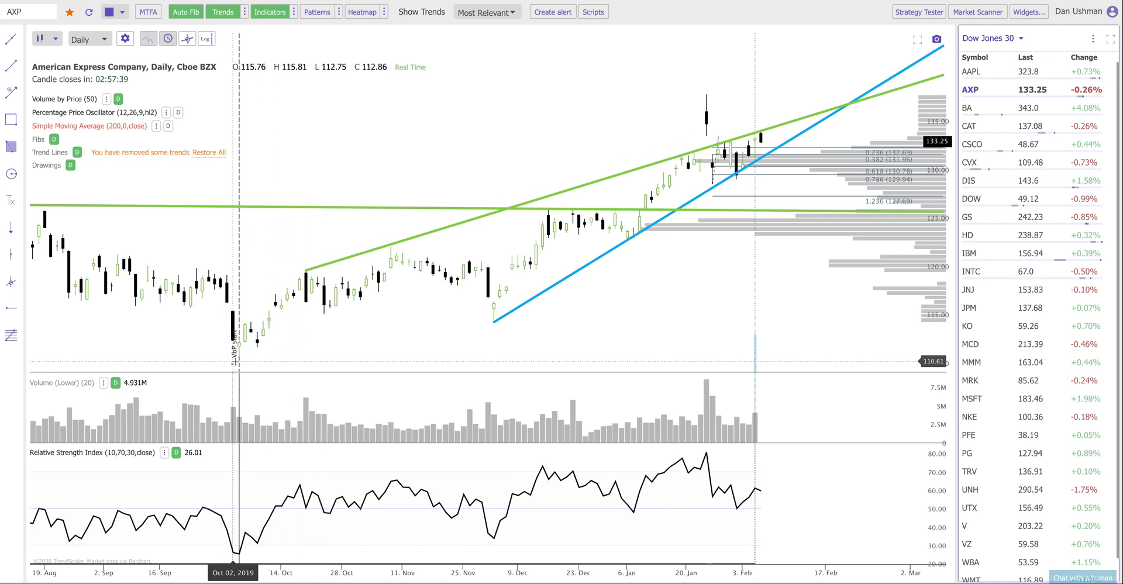
scroll(531, 217, "up", 5)
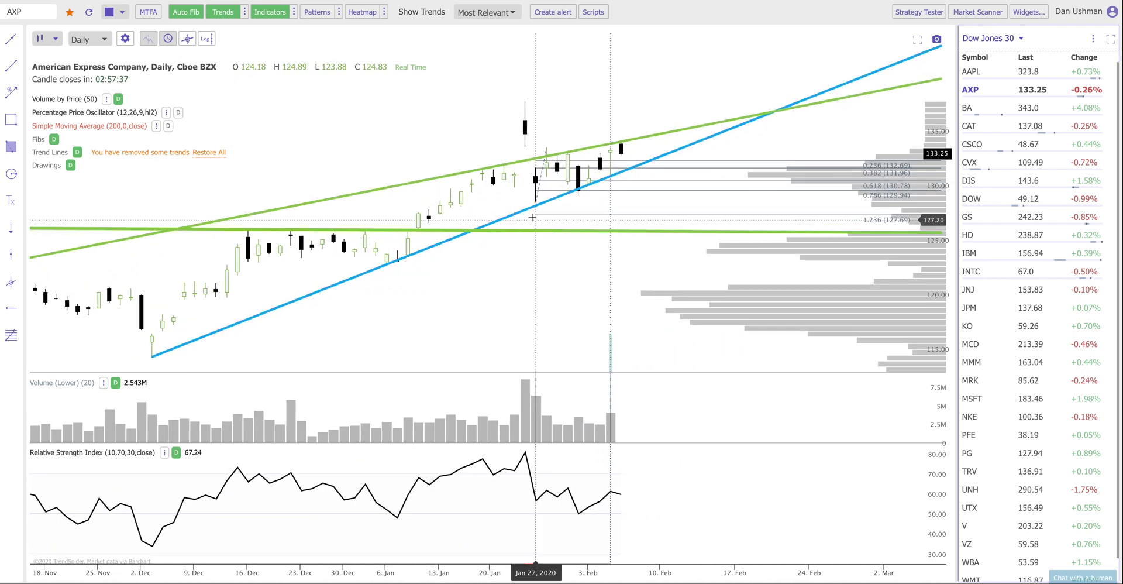
left_click(188, 12)
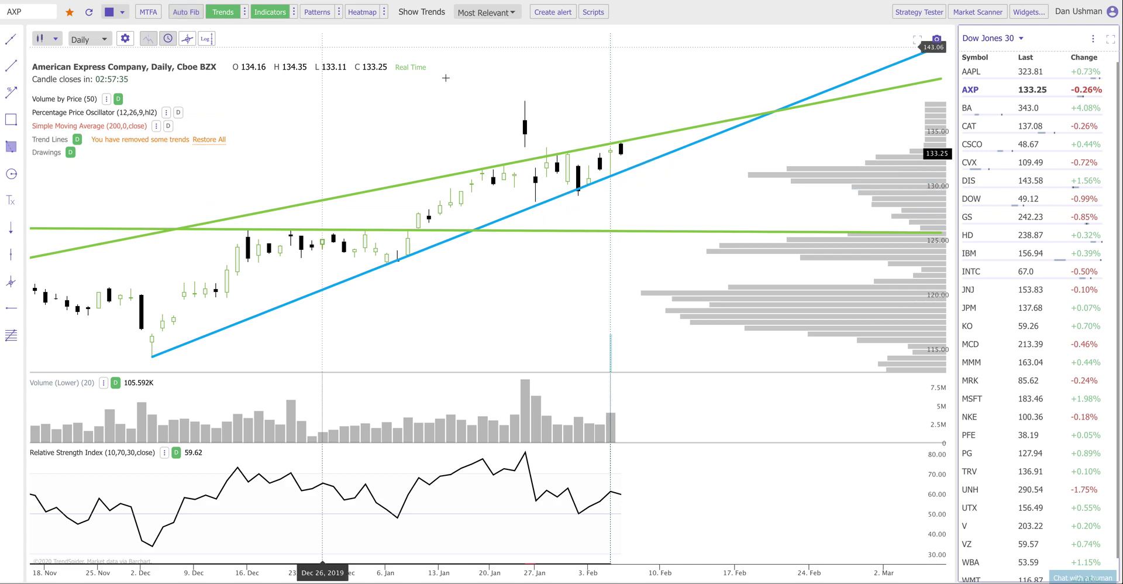
left_click(636, 168)
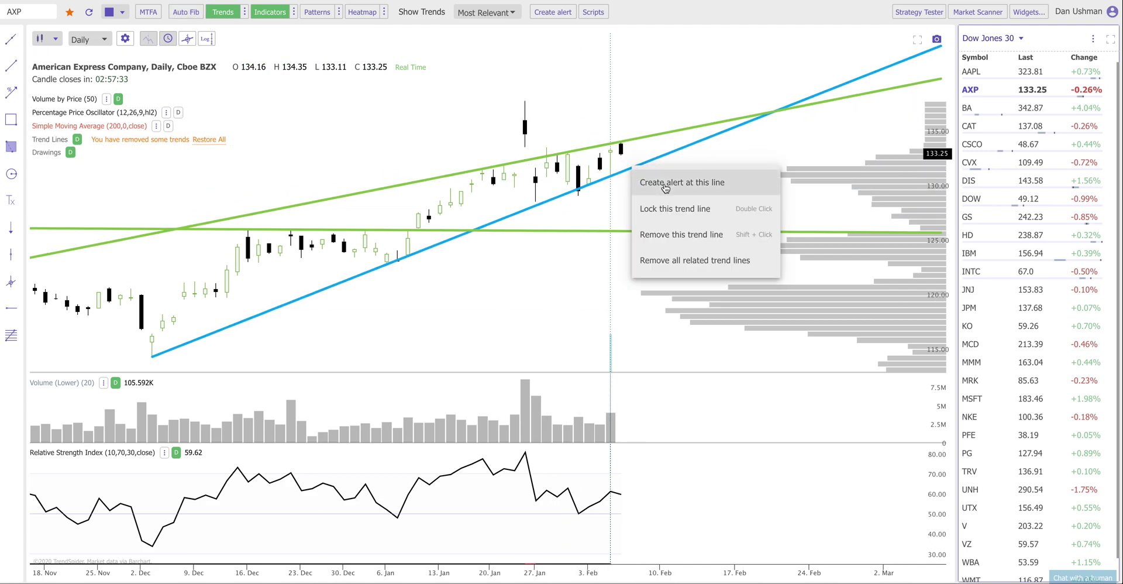
Add a Break Through alert to AXP's blue trend line with ±$0.31 sensitivity and 15-minute confirmation, then move to BA
left_click(641, 182)
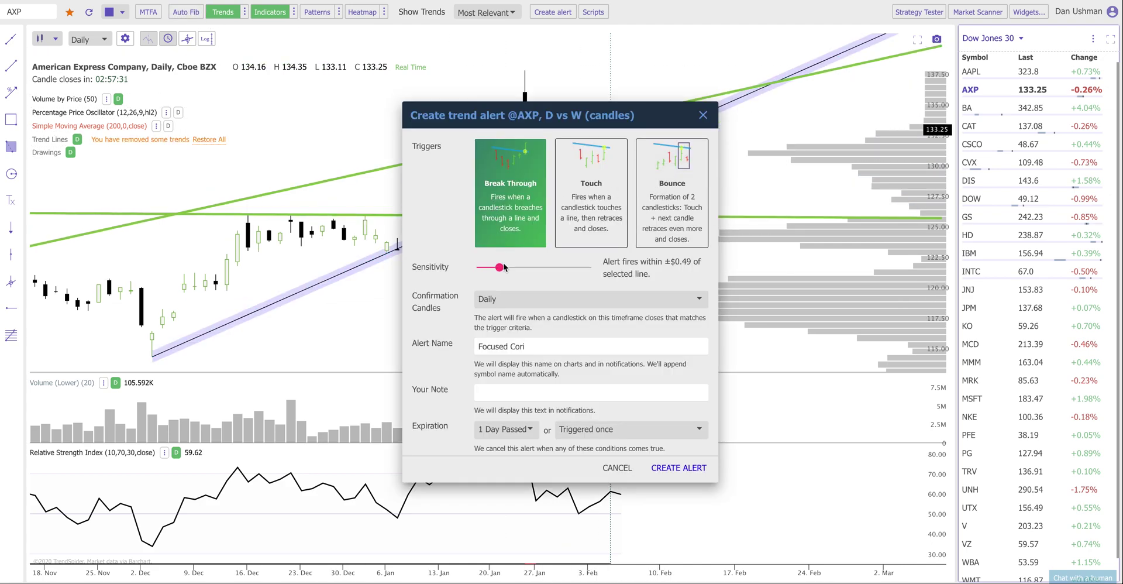
left_click_drag(495, 271, 491, 271)
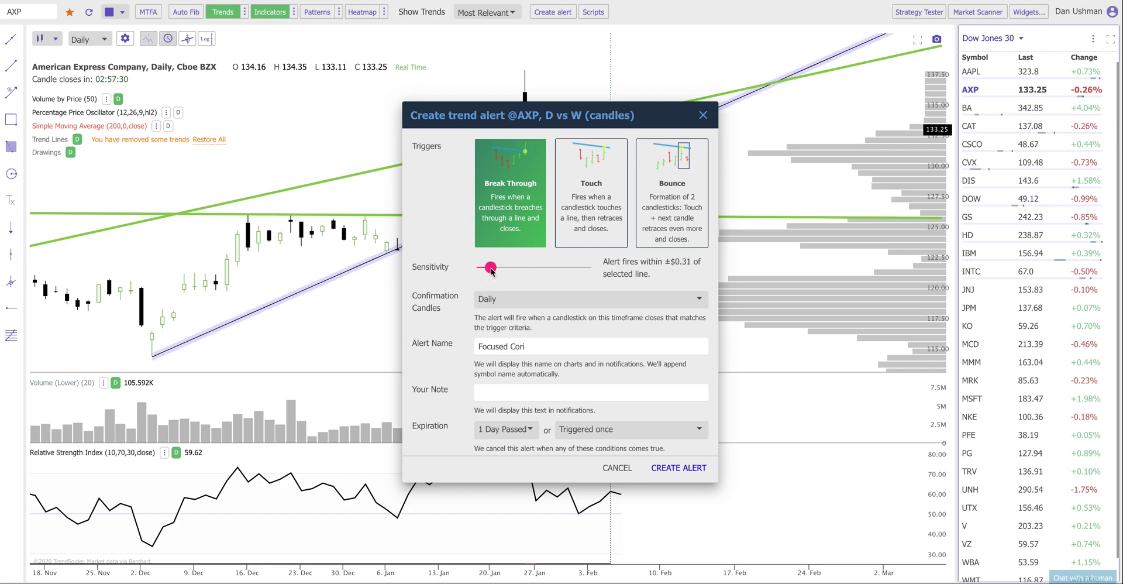
left_click(510, 301)
left_click(512, 220)
left_click(515, 428)
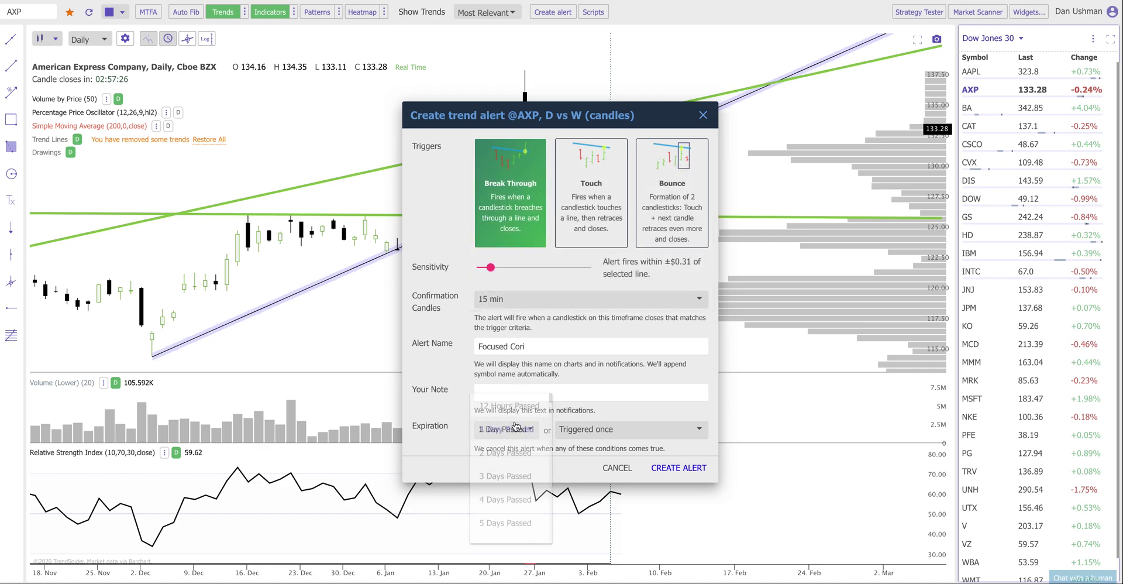
scroll(514, 427, "down", 3)
left_click(515, 427)
left_click(677, 467)
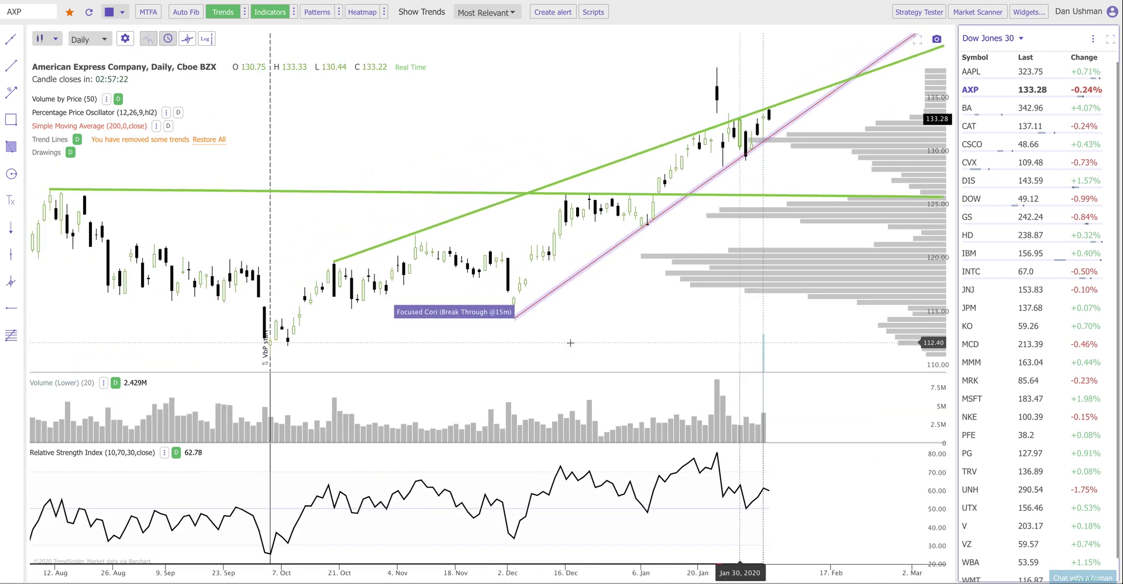
key("Down")
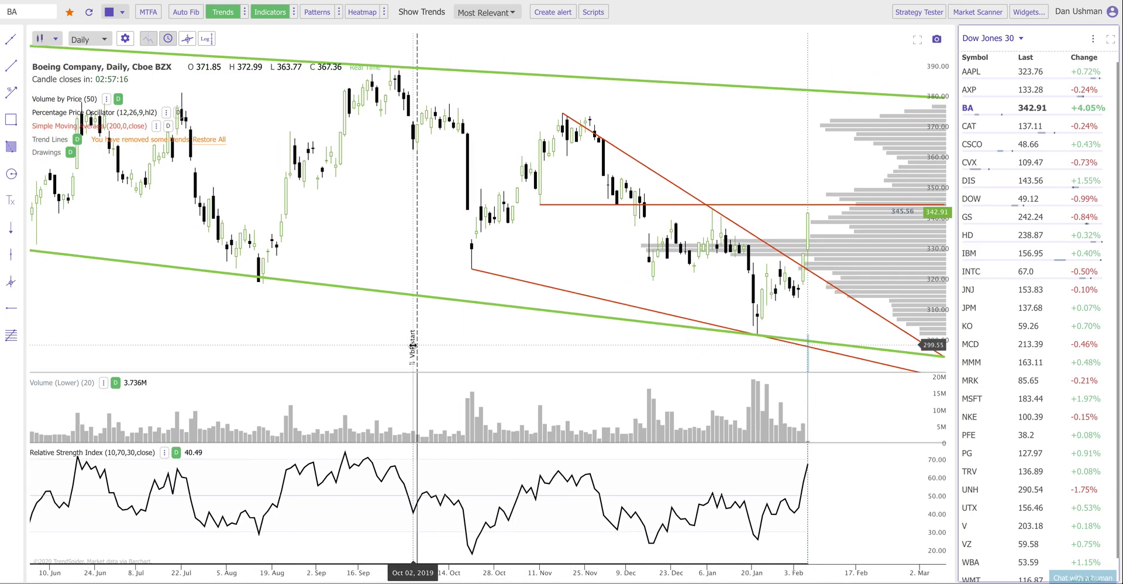
Start BA's volume profile in November 2019, alert on the red horizontal ray, then switch to CAT
left_click_drag(413, 346, 565, 345)
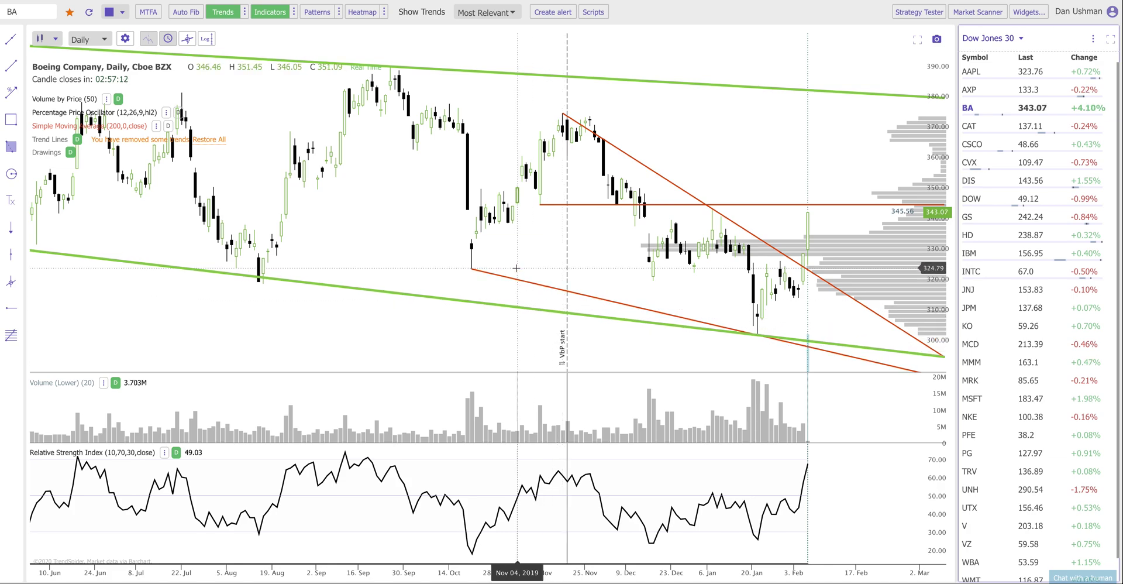
right_click(607, 204)
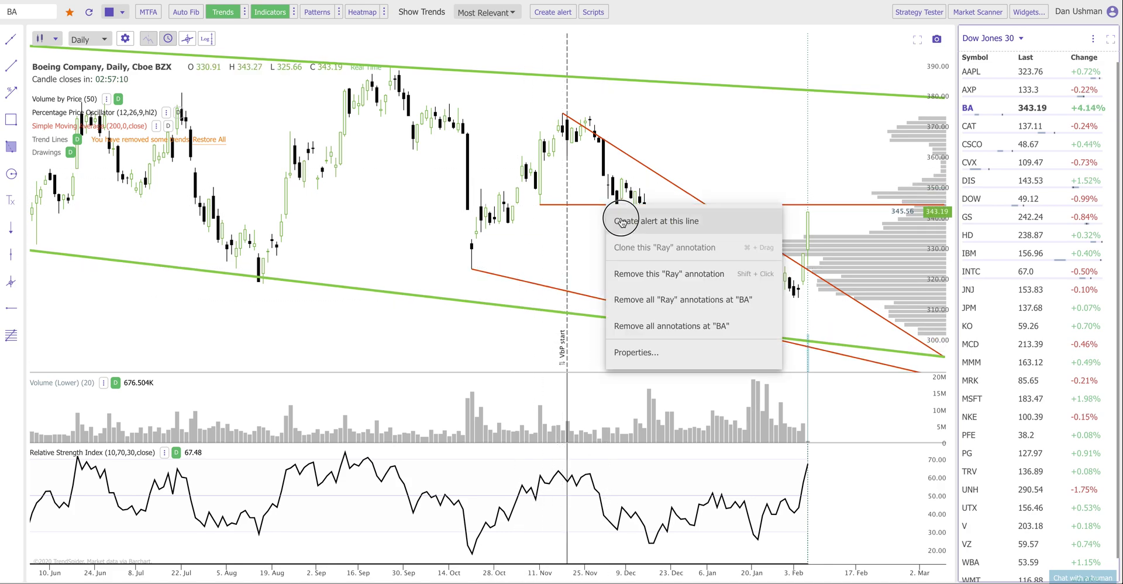
left_click(621, 221)
left_click(679, 468)
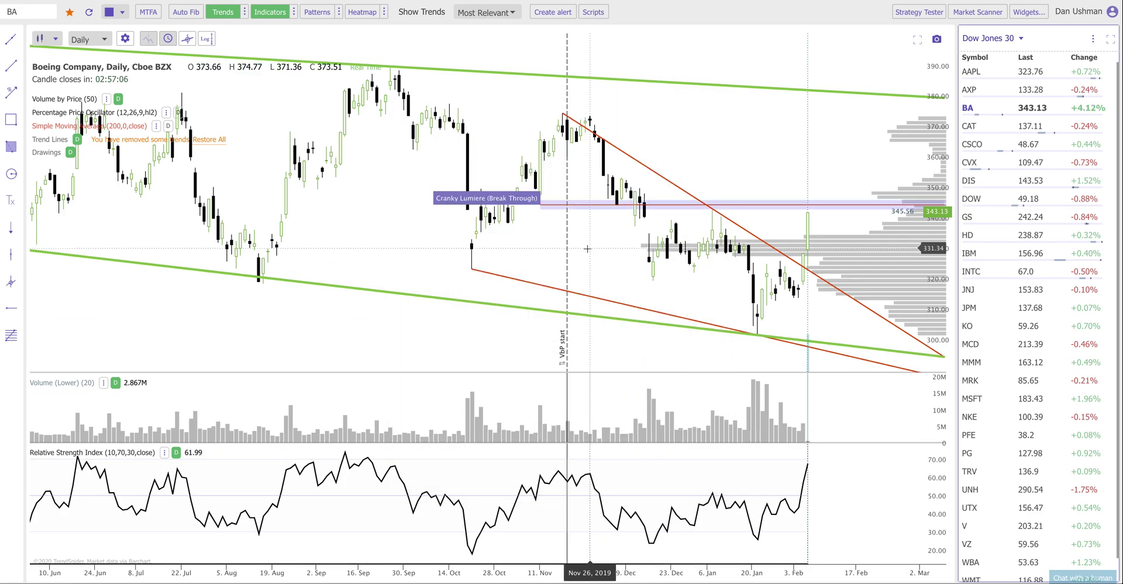
scroll(586, 248, "down", 5)
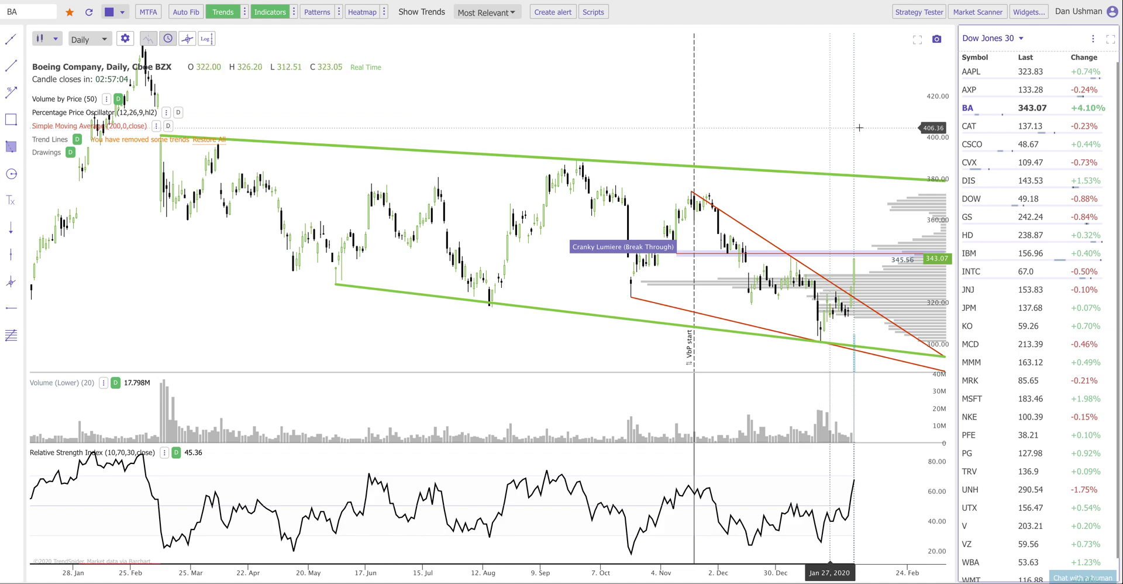
left_click(993, 129)
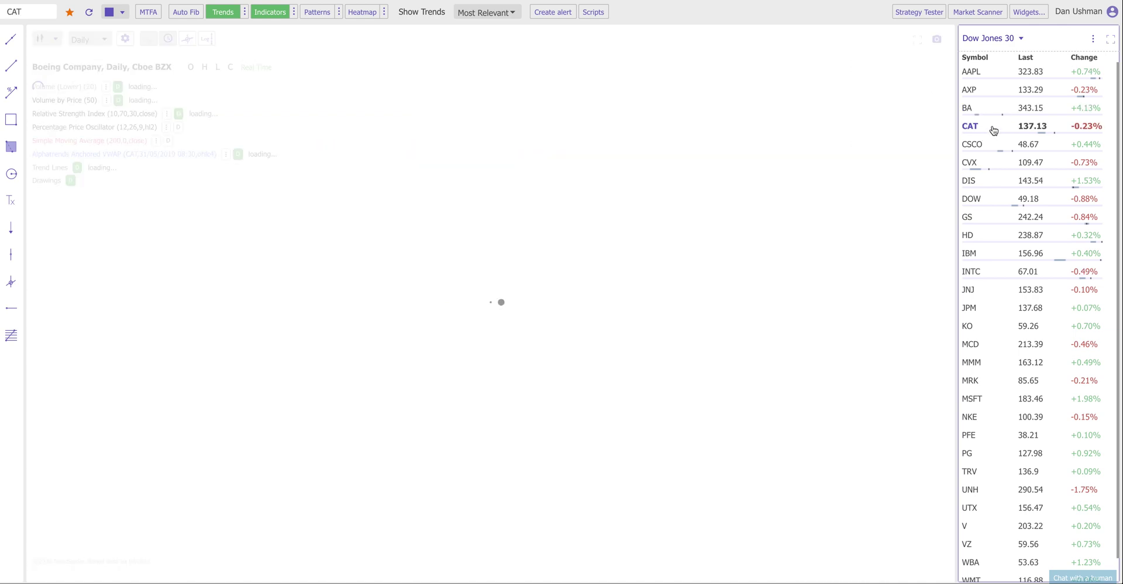
Hide Caterpillar's Volume by Price profile and zoom the chart in
left_click(118, 99)
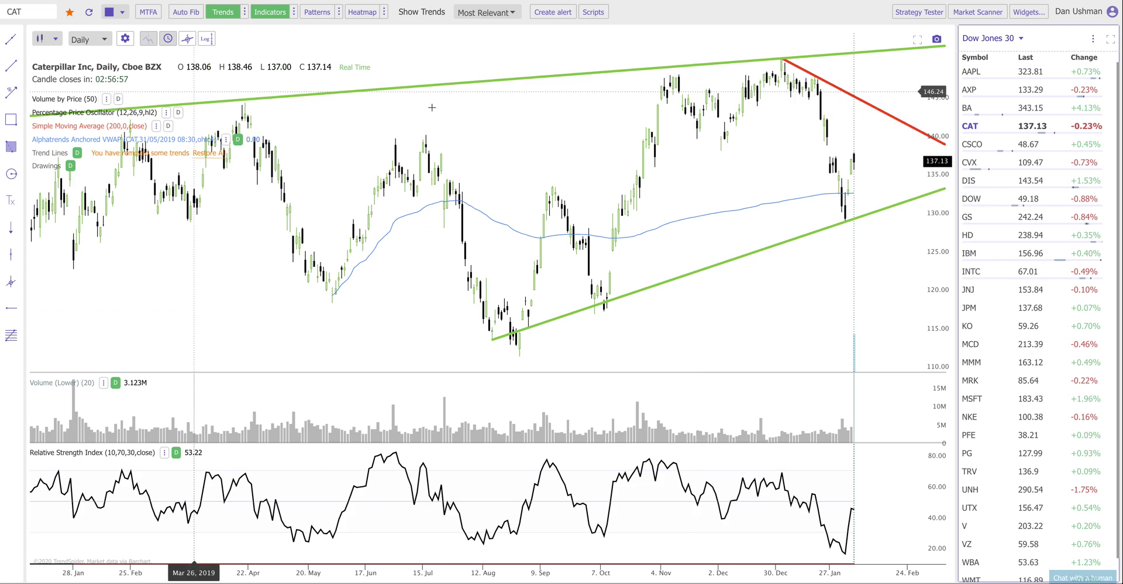
scroll(543, 139, "up", 5)
scroll(543, 139, "up", 1)
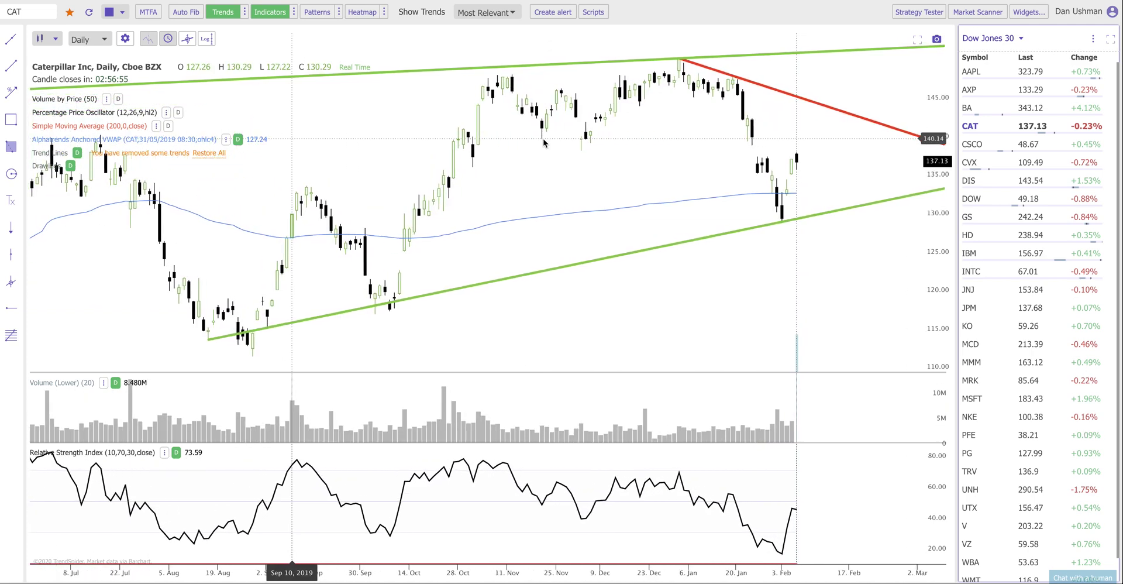
Open the Strategy Tester for CAT and review the TD Sequential RSI strategy's 943.39% result
left_click(903, 15)
scroll(391, 436, "up", 1)
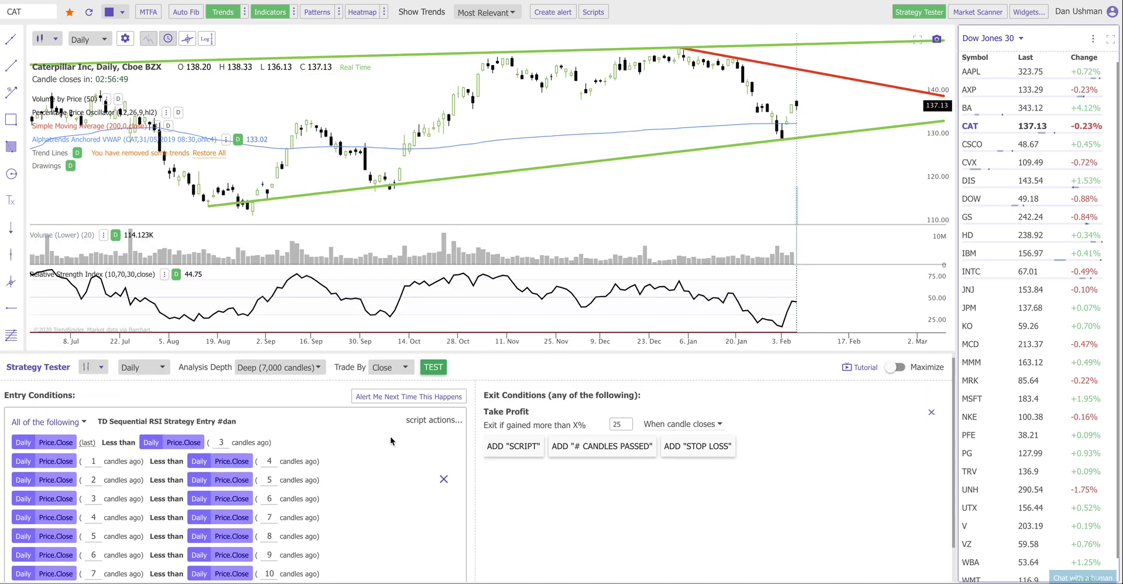
scroll(391, 436, "down", 1)
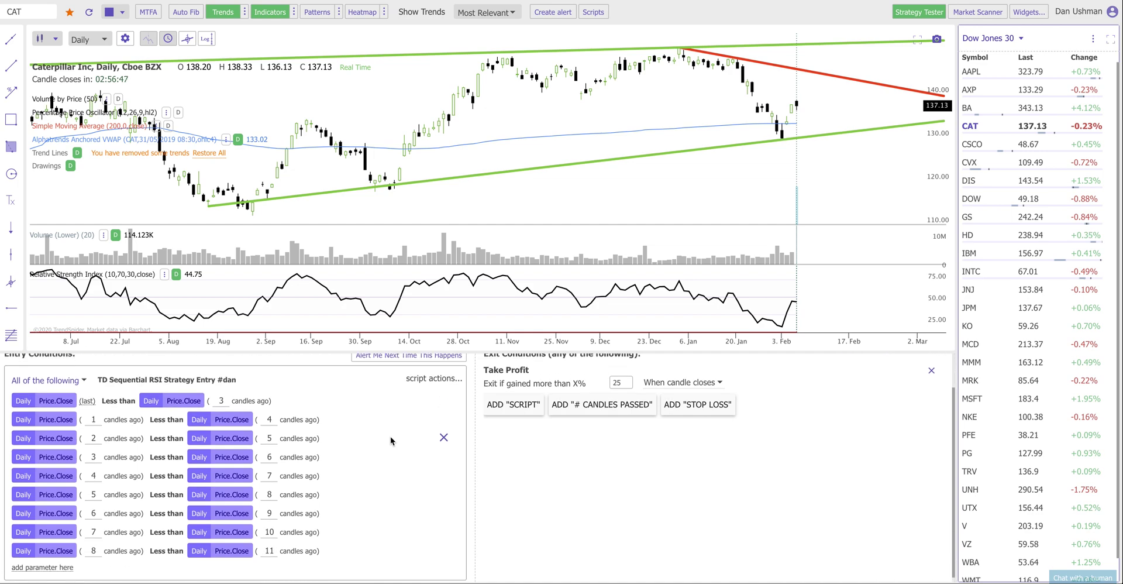
scroll(391, 436, "up", 1)
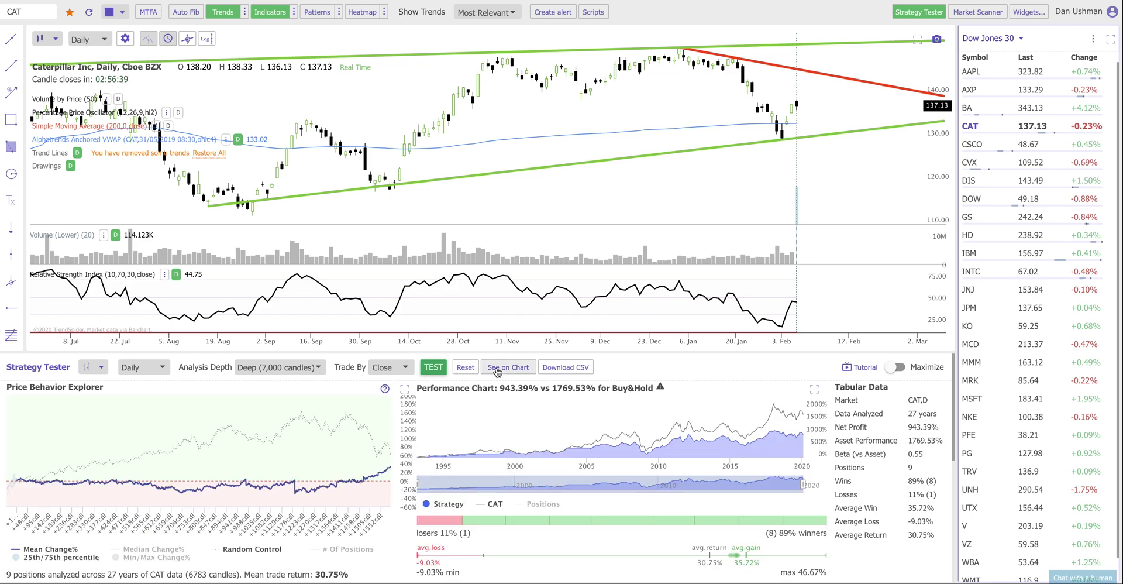
scroll(477, 484, "down", 5)
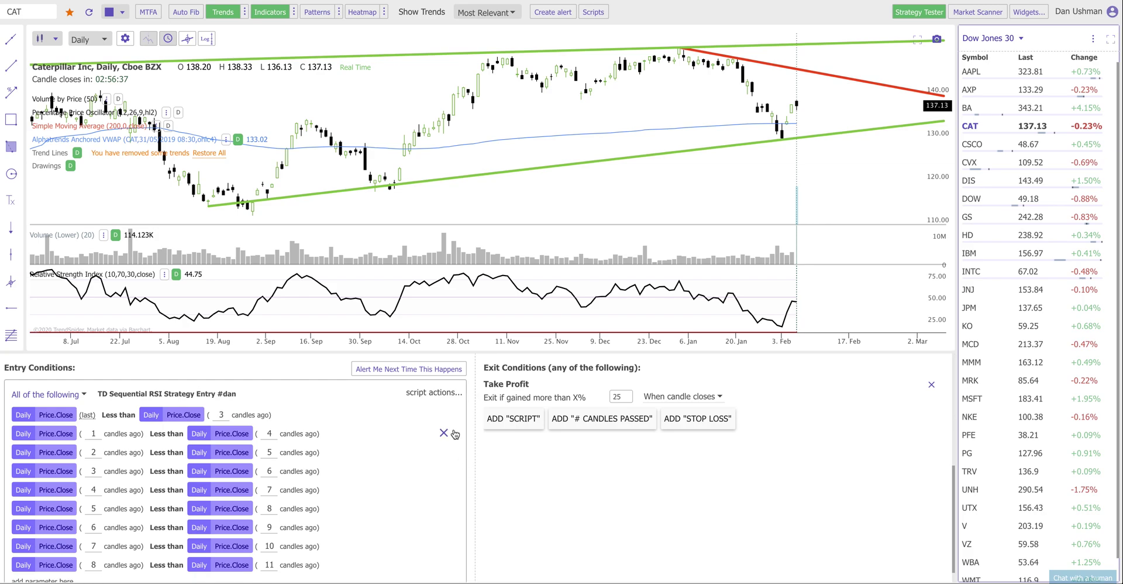
Replace the entry conditions with the 'SMA Golden Cross 60min' template found by searching 'gold'
left_click(446, 405)
left_click(467, 446)
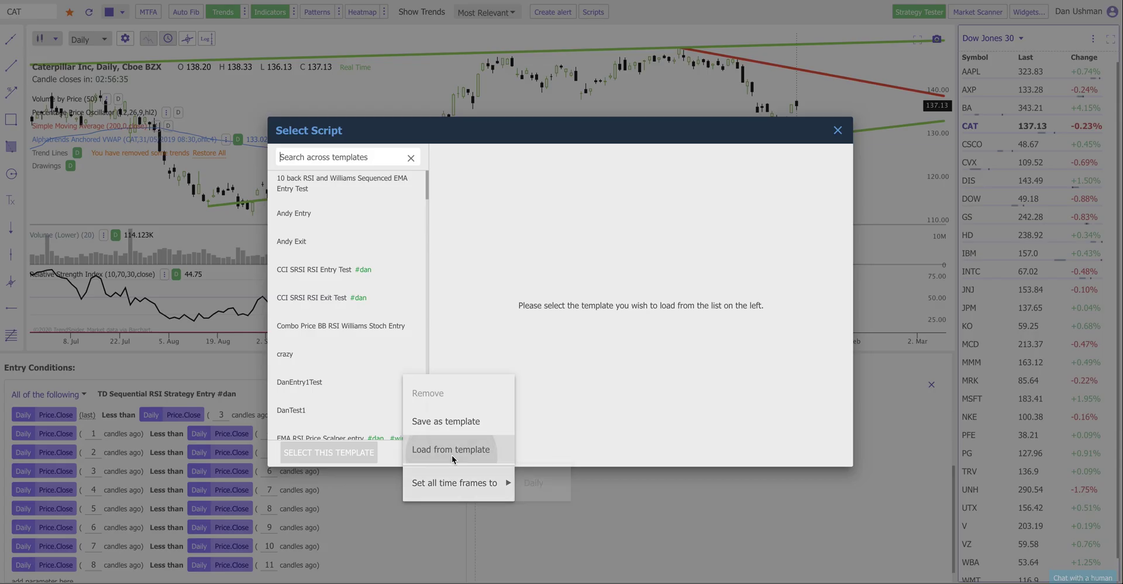
scroll(368, 314, "down", 4)
left_click(330, 157)
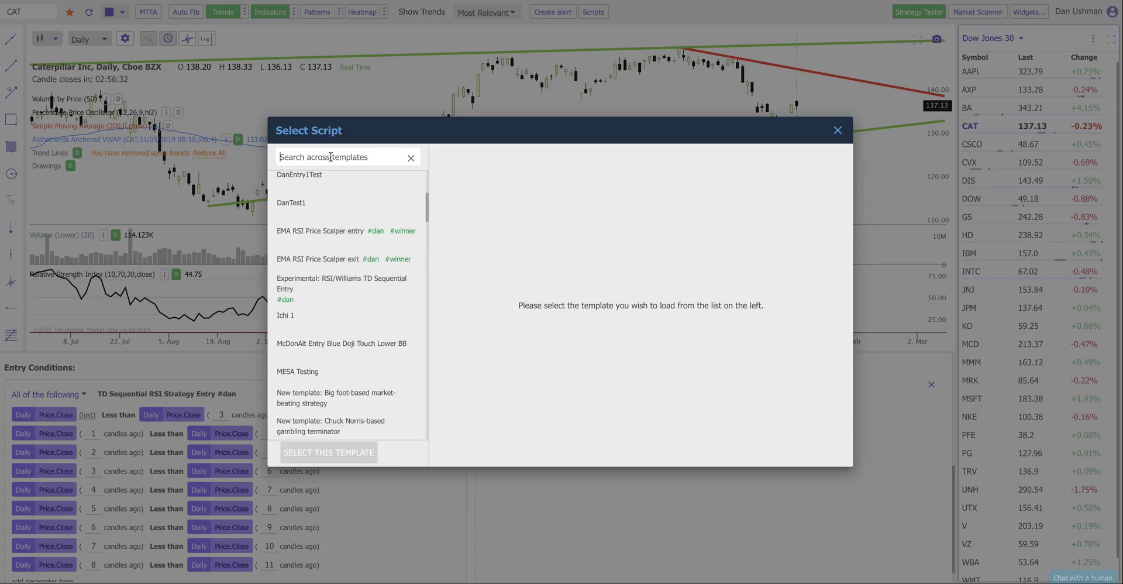
left_click(328, 162)
type("gold")
left_click(339, 181)
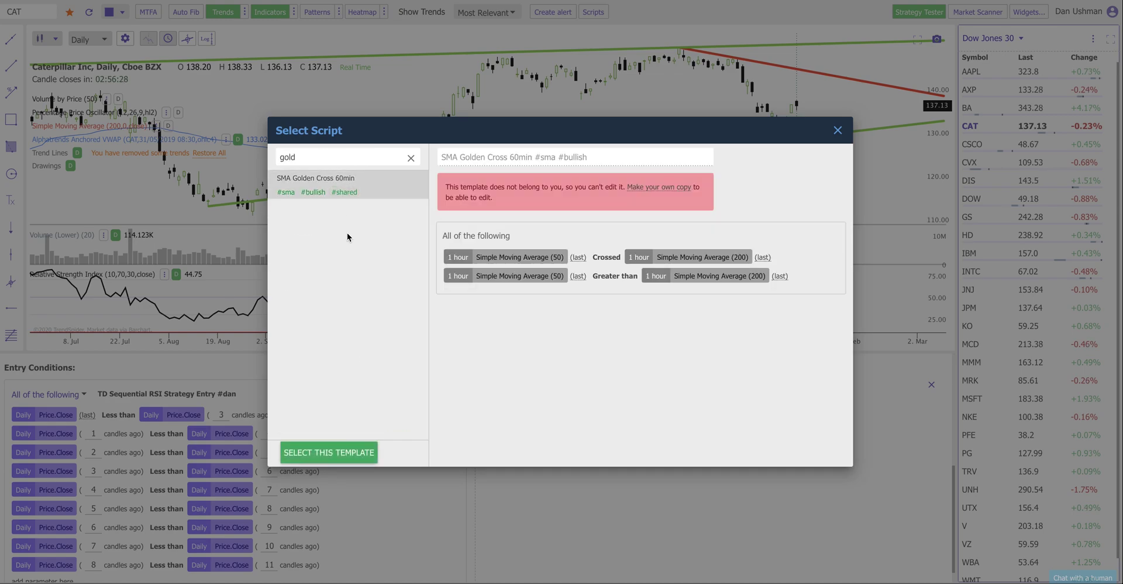
left_click(329, 452)
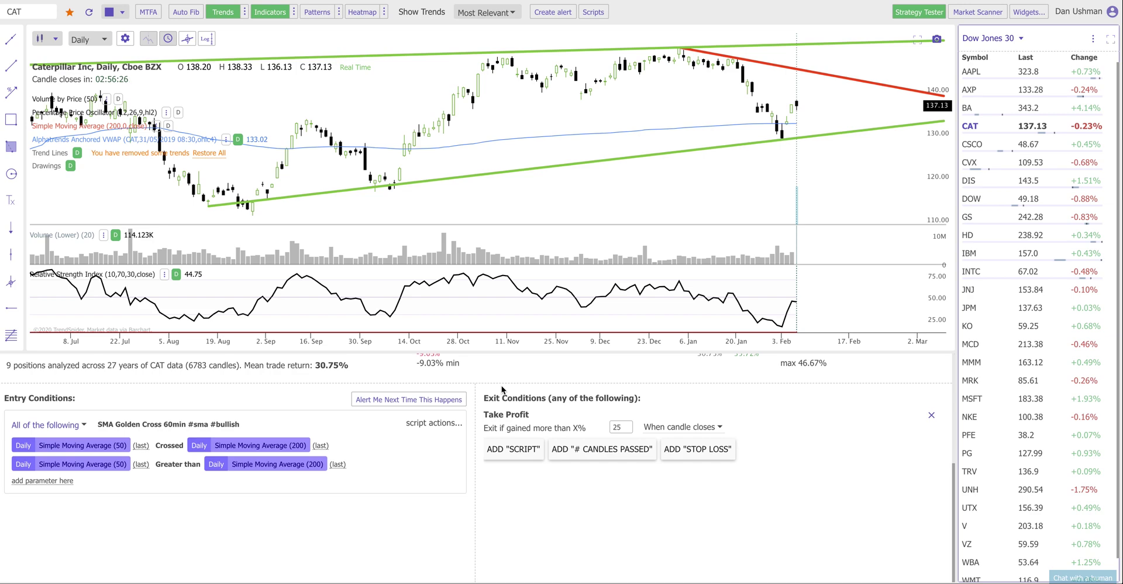
scroll(501, 385, "up", 5)
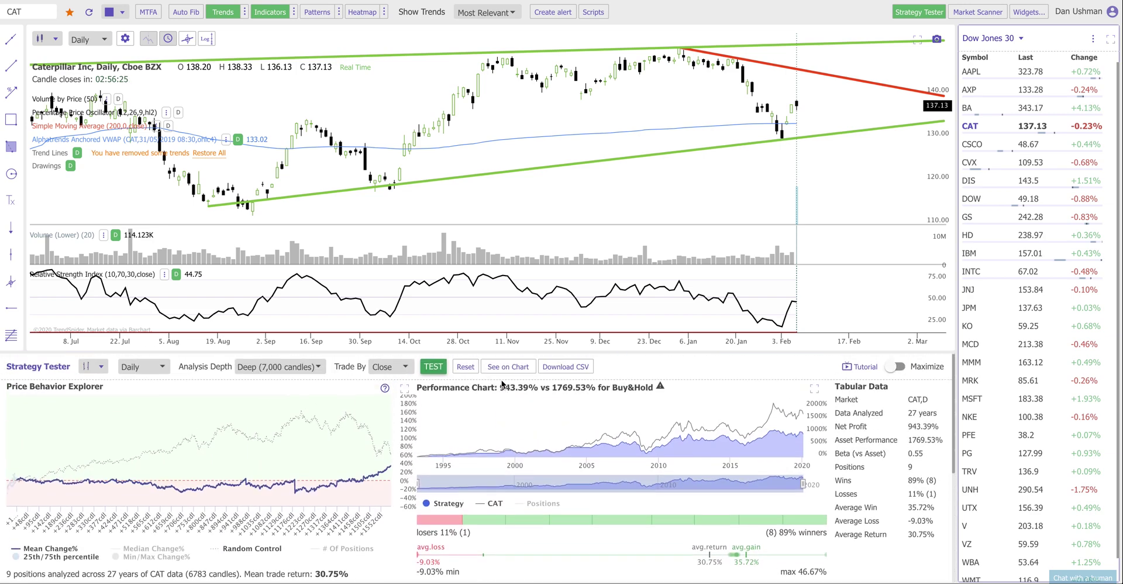
Run the CAT golden-cross backtest (457.07%, 7 positions), plot its trades, then chart CSCO
left_click(425, 367)
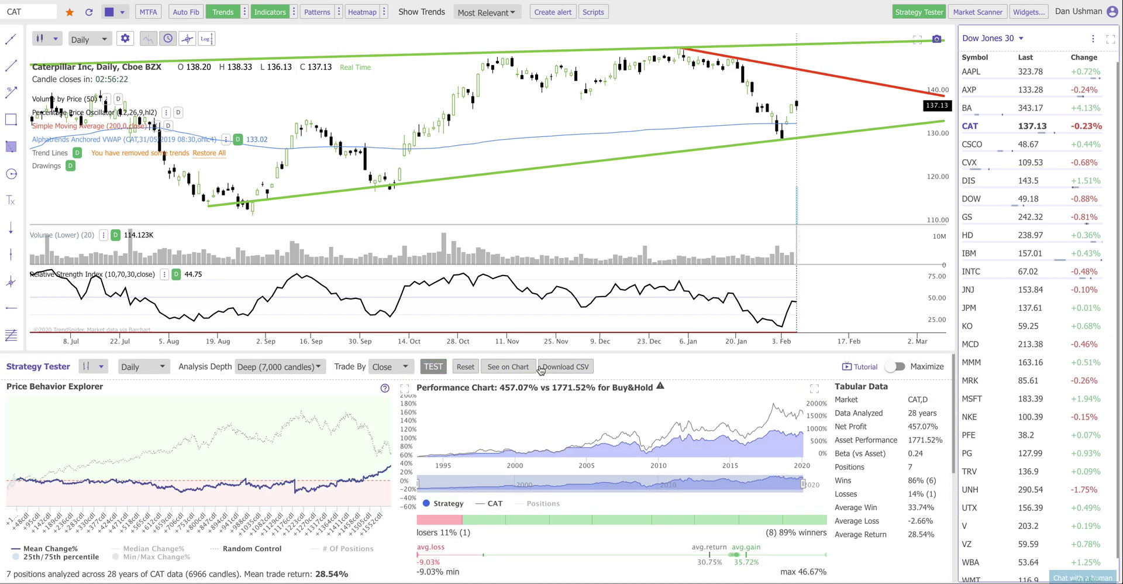
left_click(508, 367)
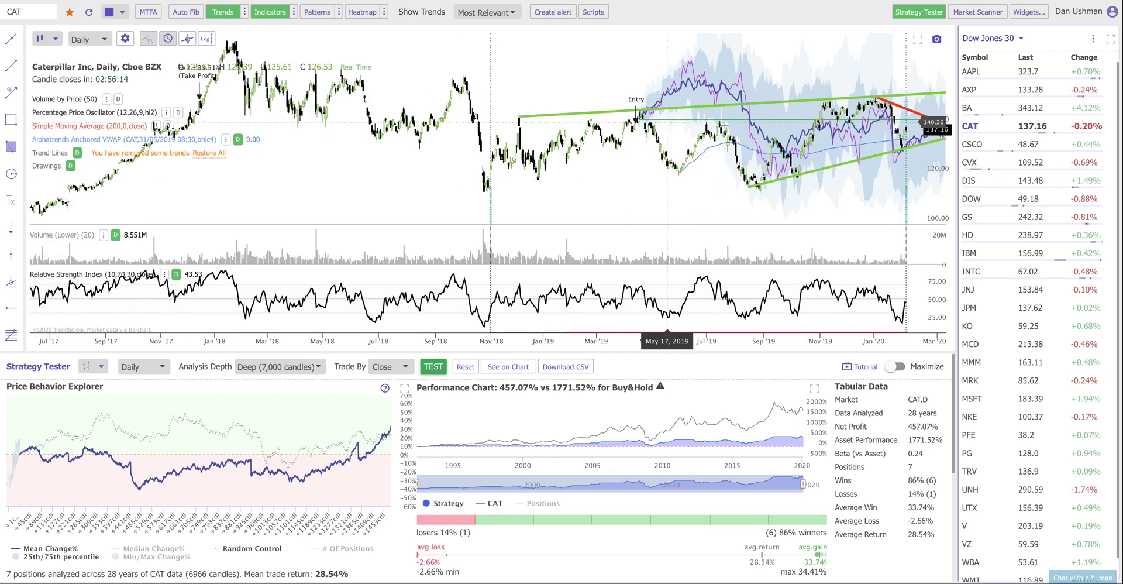
left_click(910, 12)
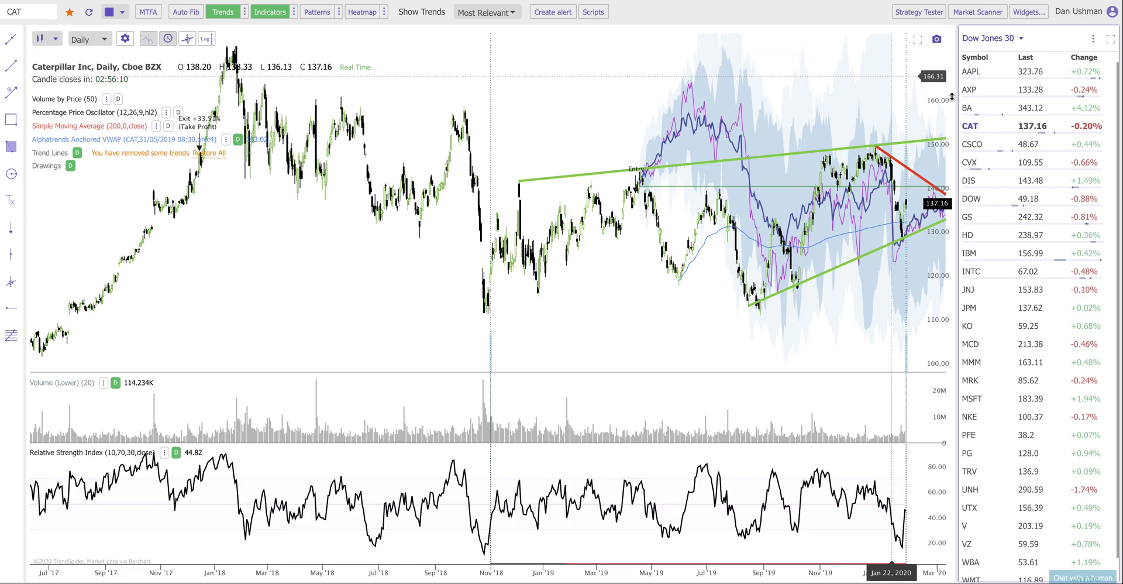
left_click(985, 143)
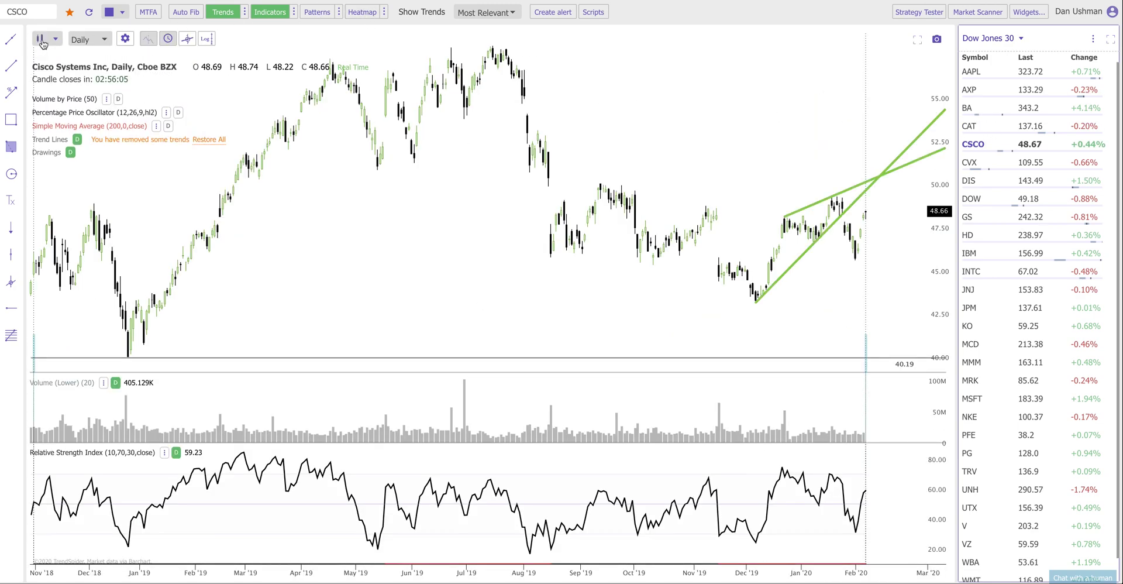
Draw the CSCO chart as Raindrop candles, zoom out, and hide the heatmap overlay
left_click(42, 44)
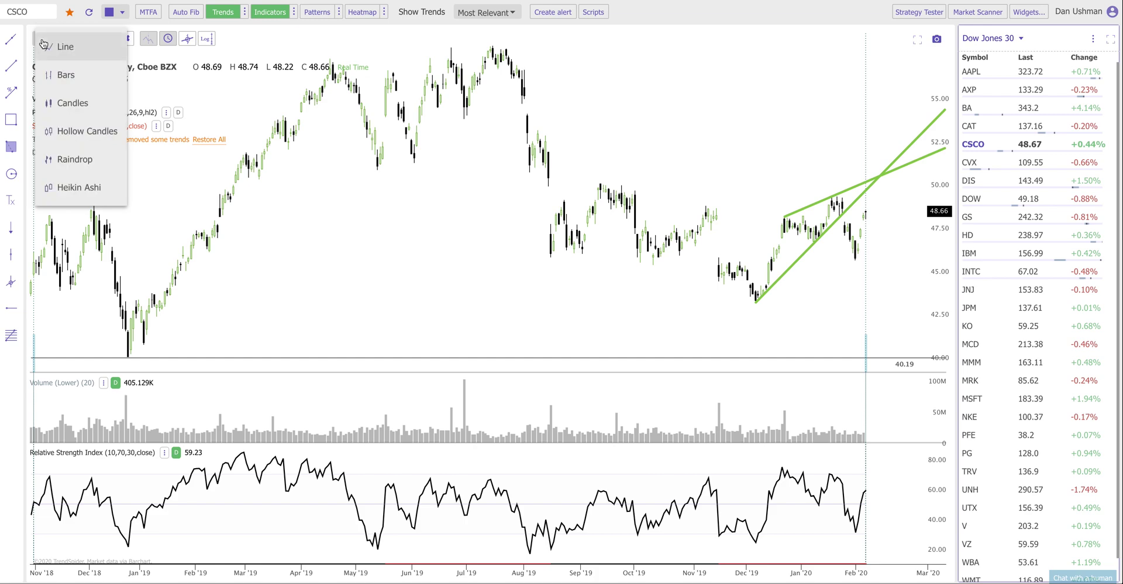
left_click(85, 166)
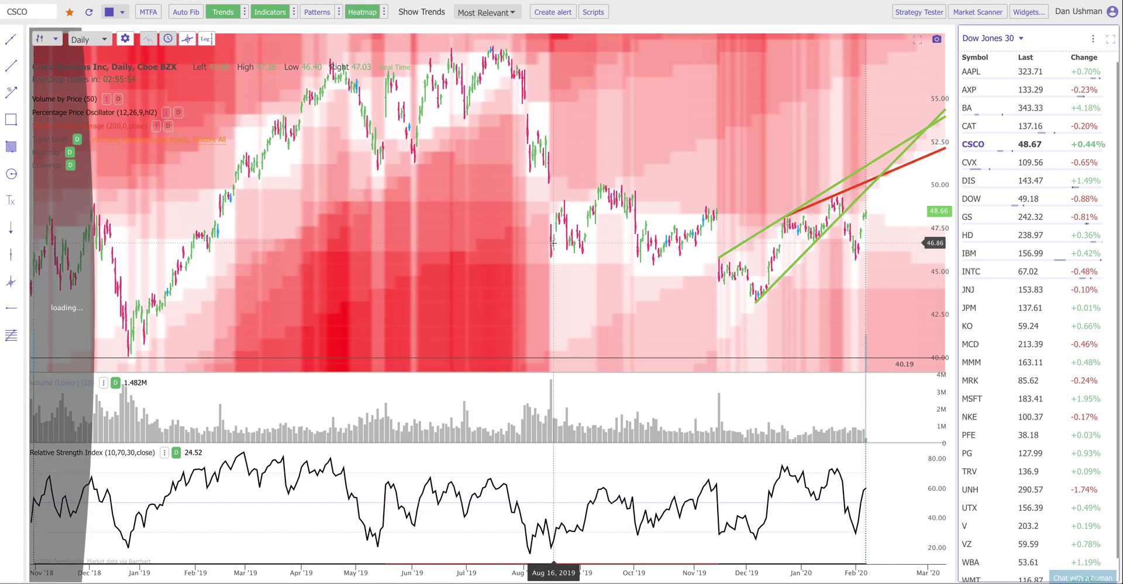
scroll(553, 243, "down", 5)
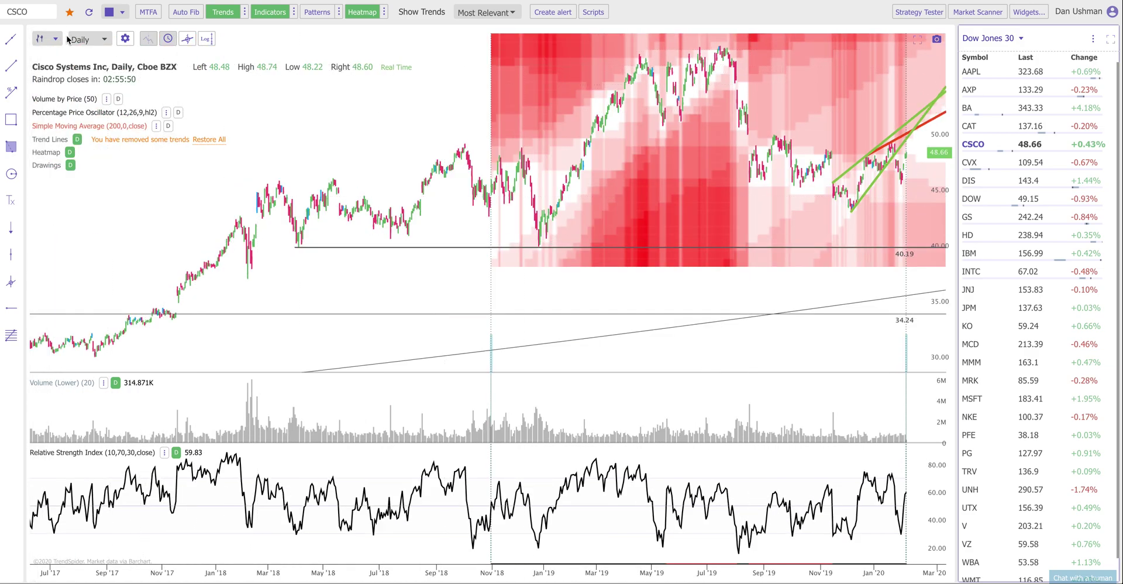
left_click(351, 12)
Hide all indicators and load the Recent Golden Cross scanner by searching 'go'
left_click(269, 11)
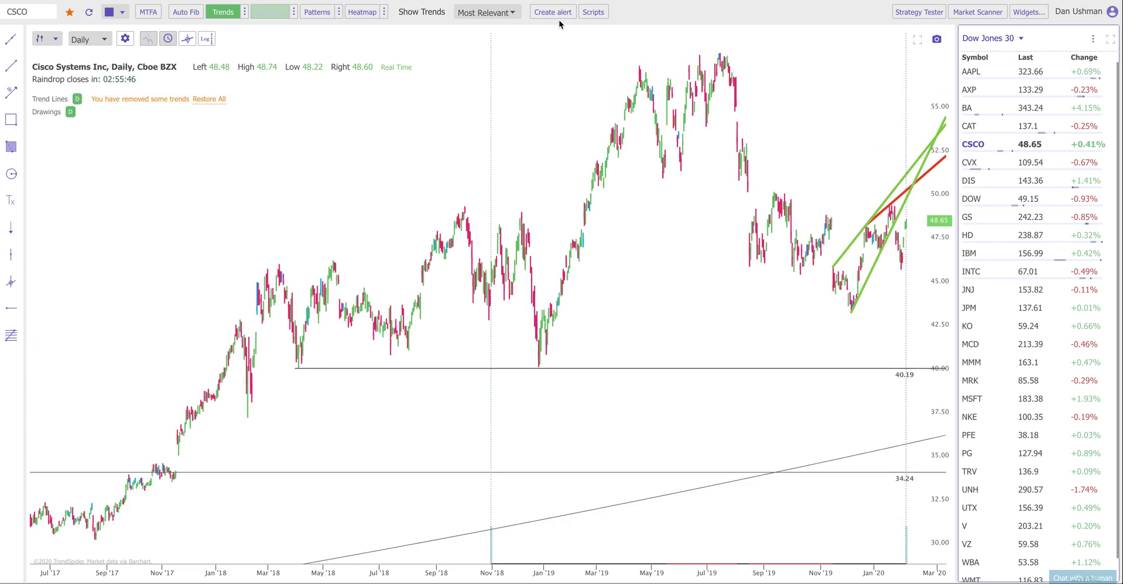
left_click(977, 13)
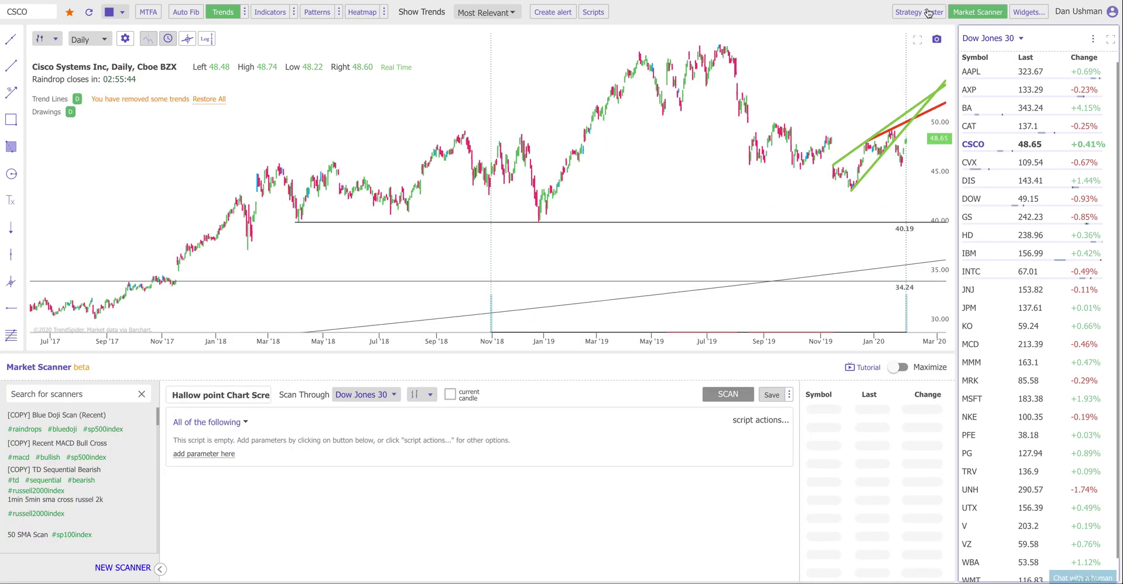
scroll(133, 432, "down", 5)
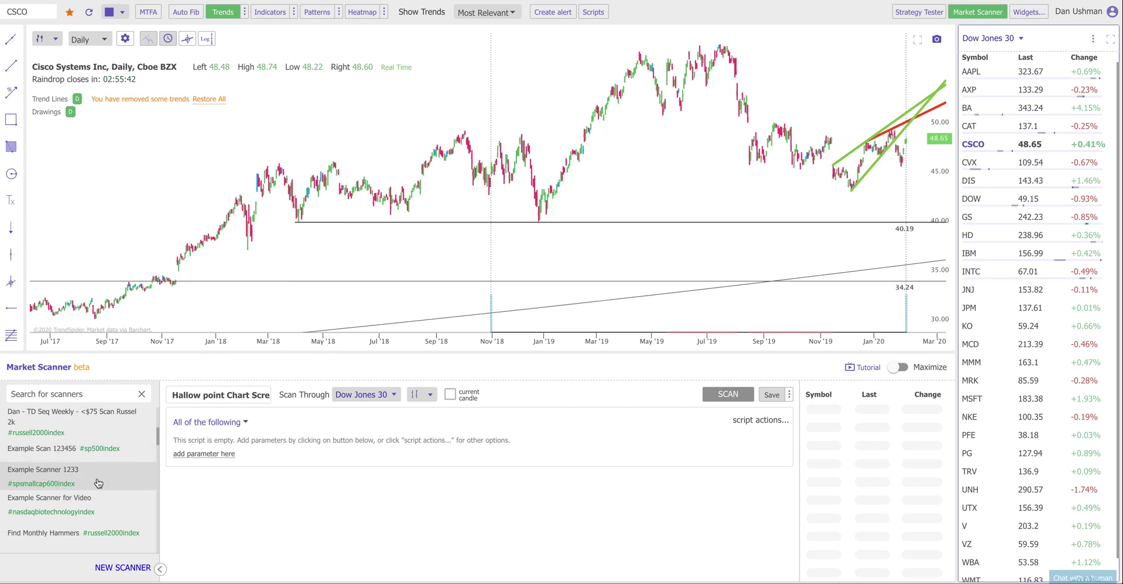
left_click(85, 389)
type("gold")
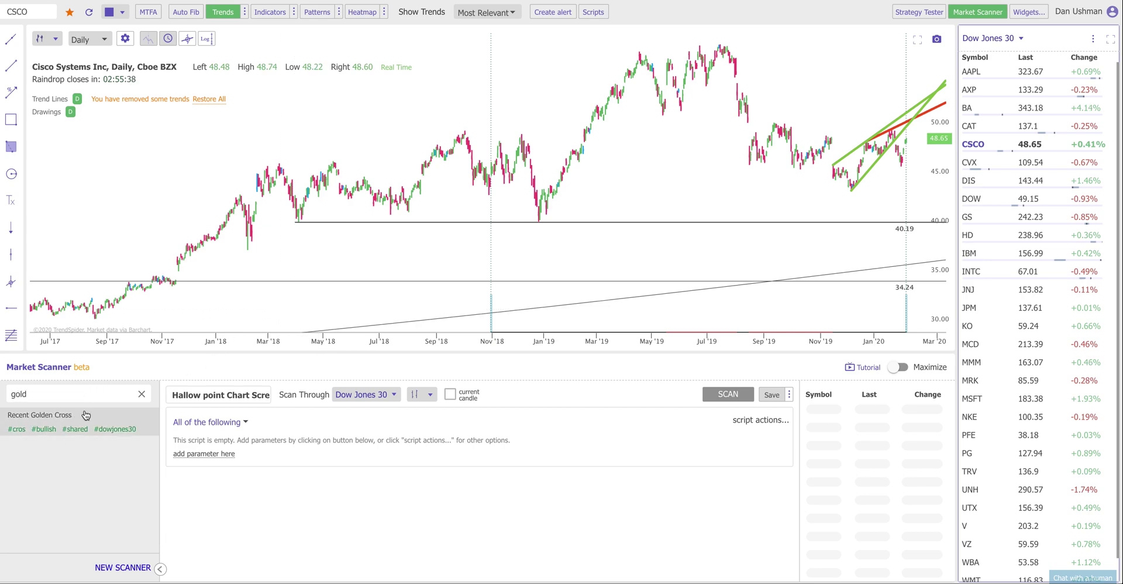
left_click(86, 415)
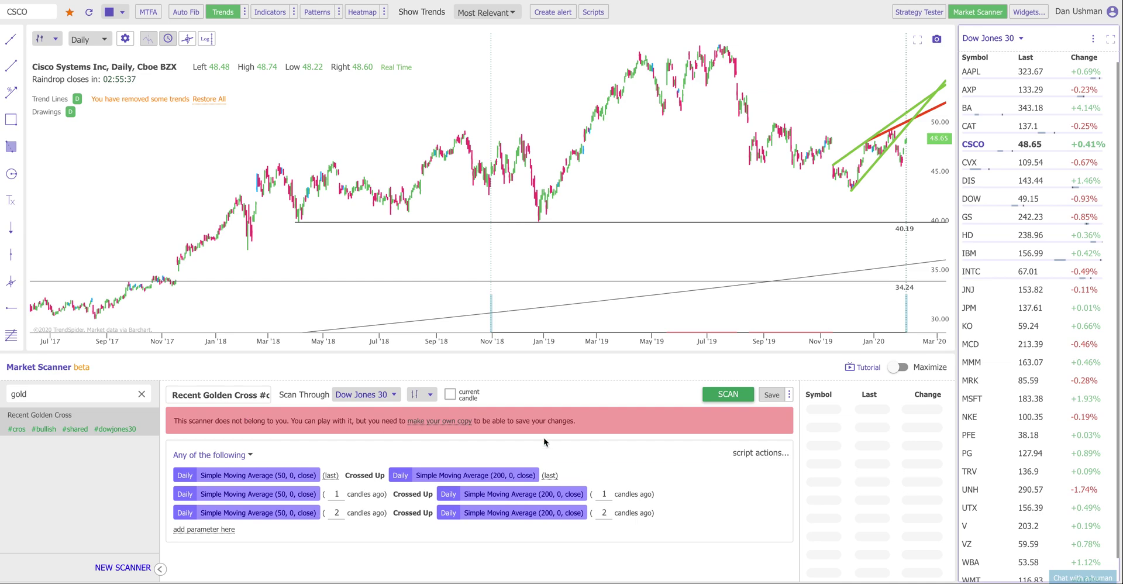
Scan the S&P 500 Index with it and maximize the scanner to view results
left_click(386, 401)
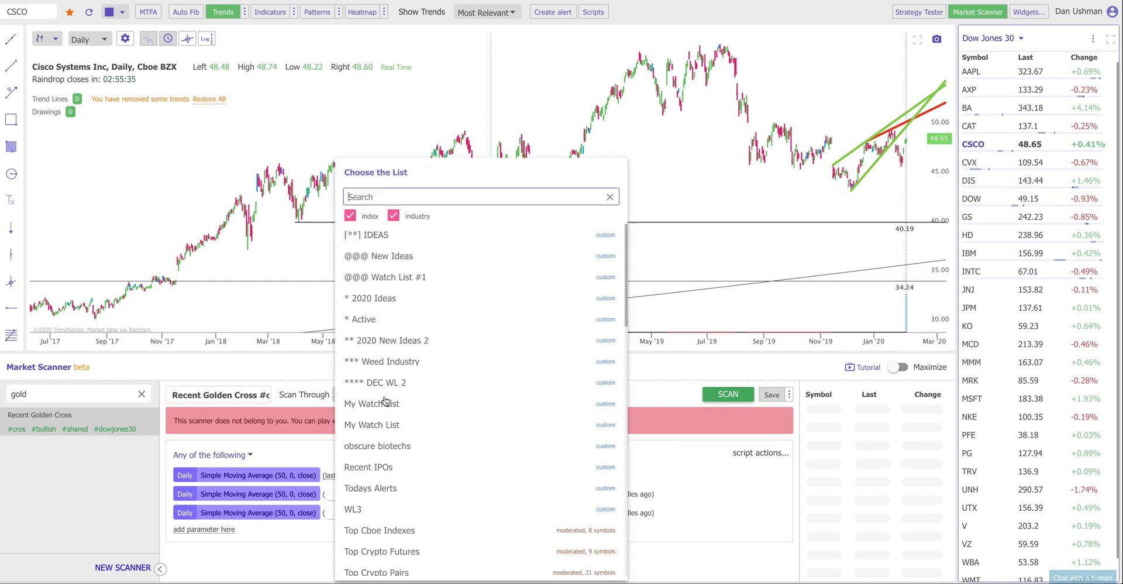
type("500")
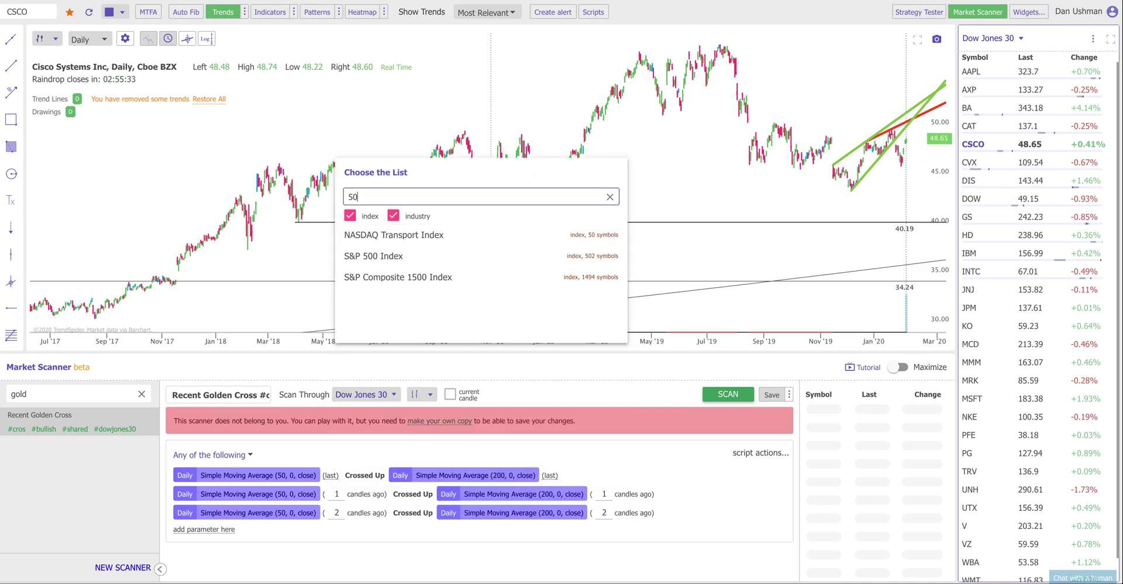
left_click(390, 235)
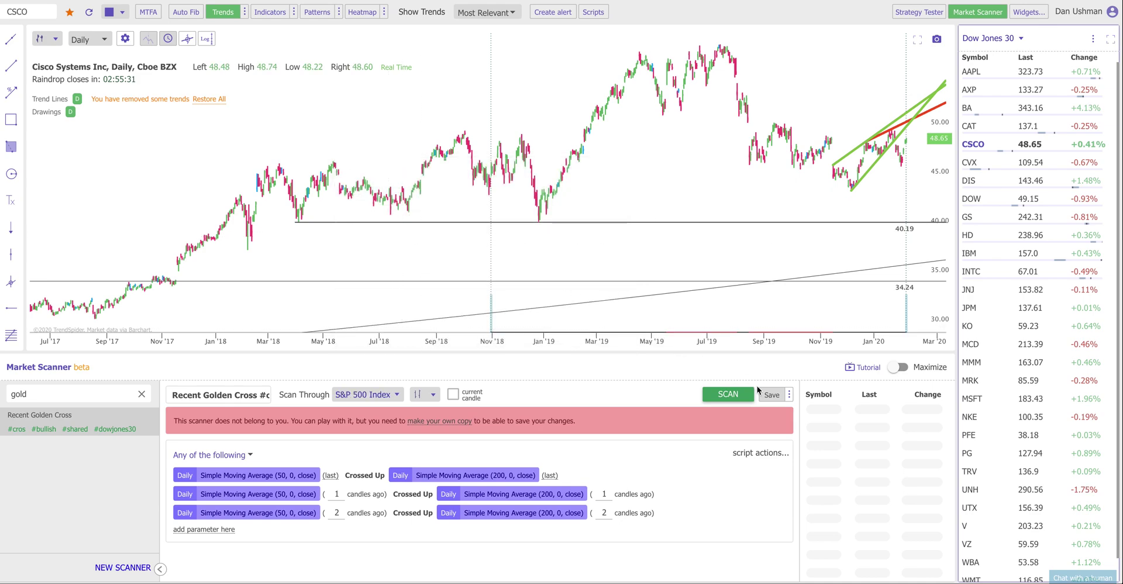
left_click(738, 393)
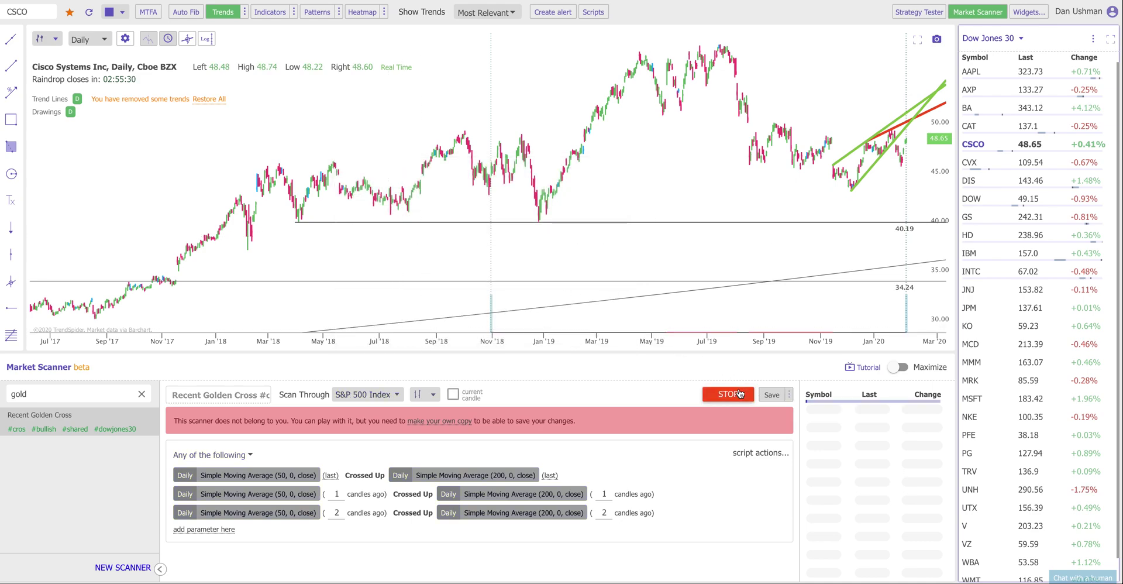
left_click(904, 367)
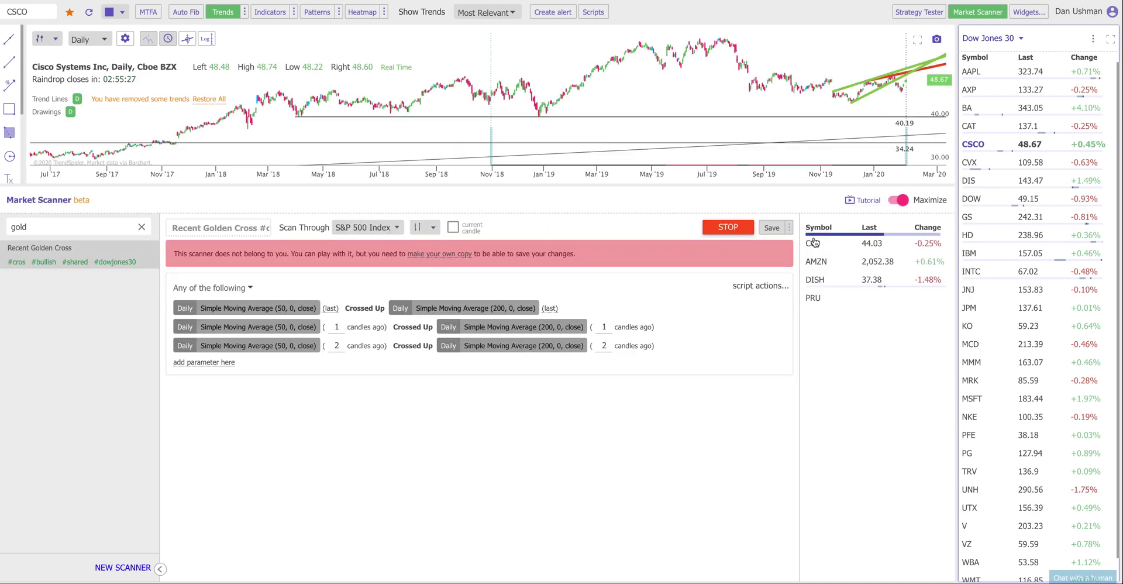
Chart the CCL result with auto trend lines off and candlestick chart type
left_click(813, 245)
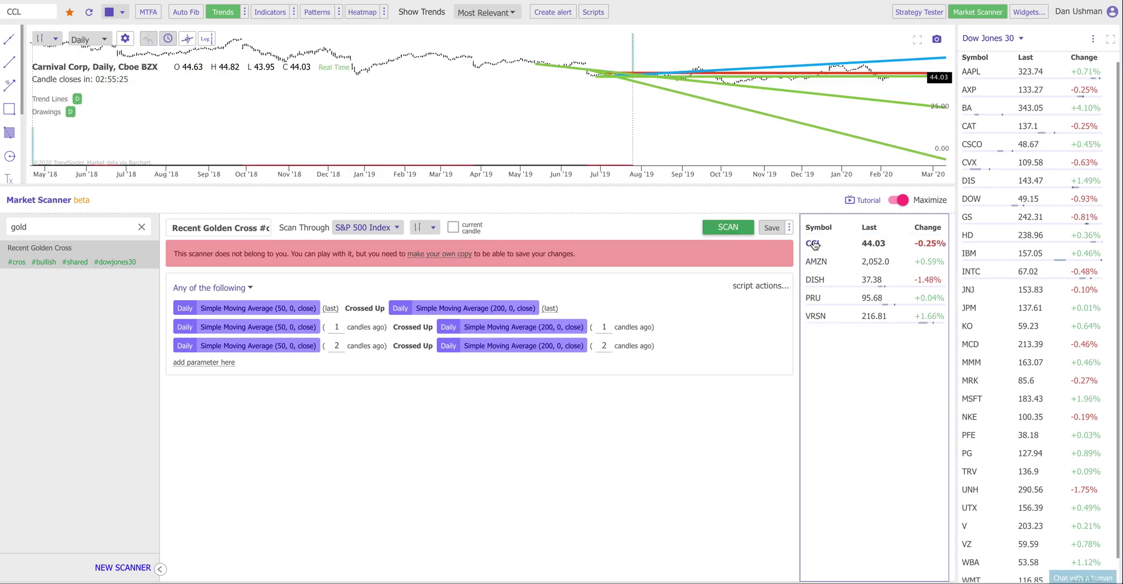
left_click(234, 14)
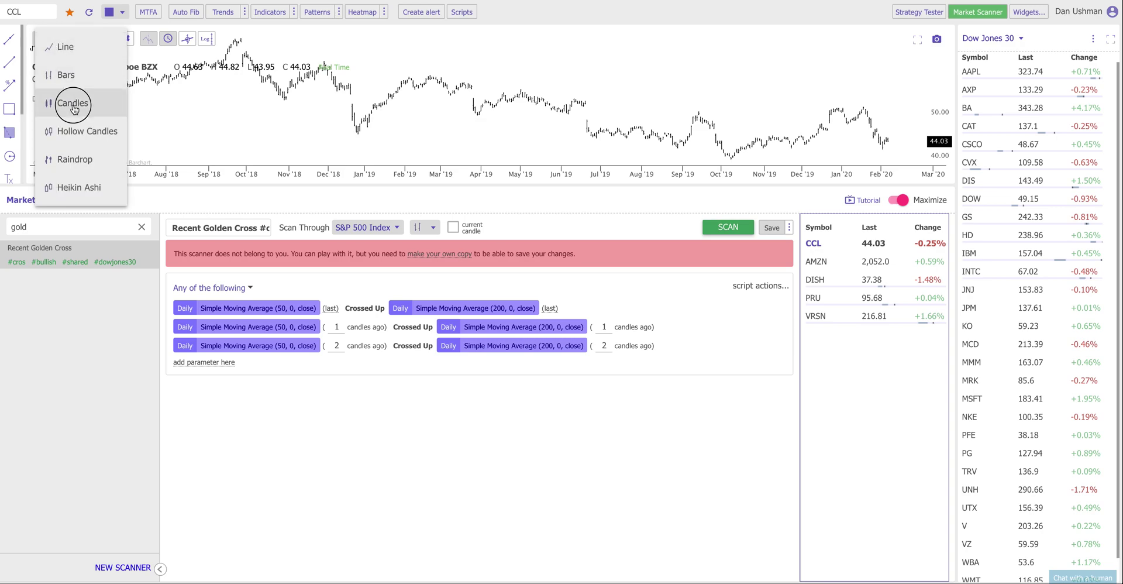
left_click(70, 102)
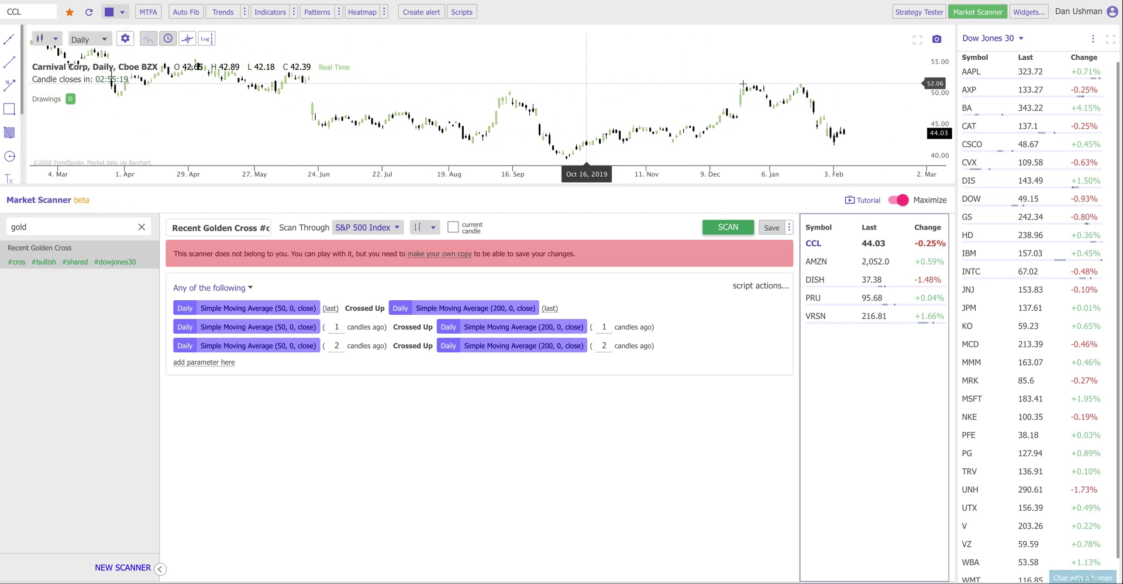
Step through the AMZN, DISH, PRU and VRSN results, then clear the scanner search
left_click(887, 261)
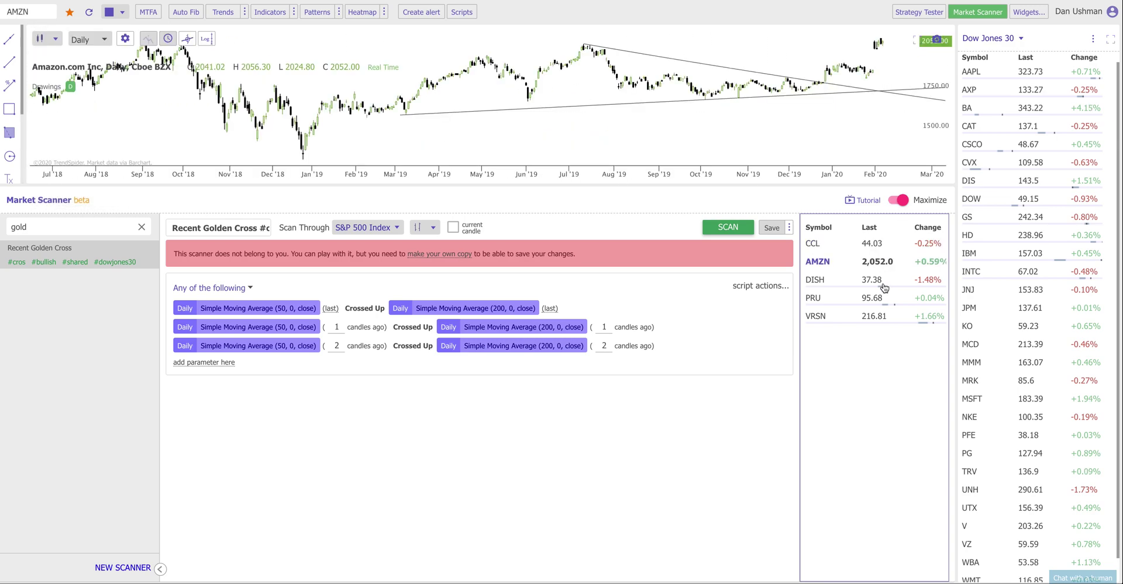
left_click(884, 281)
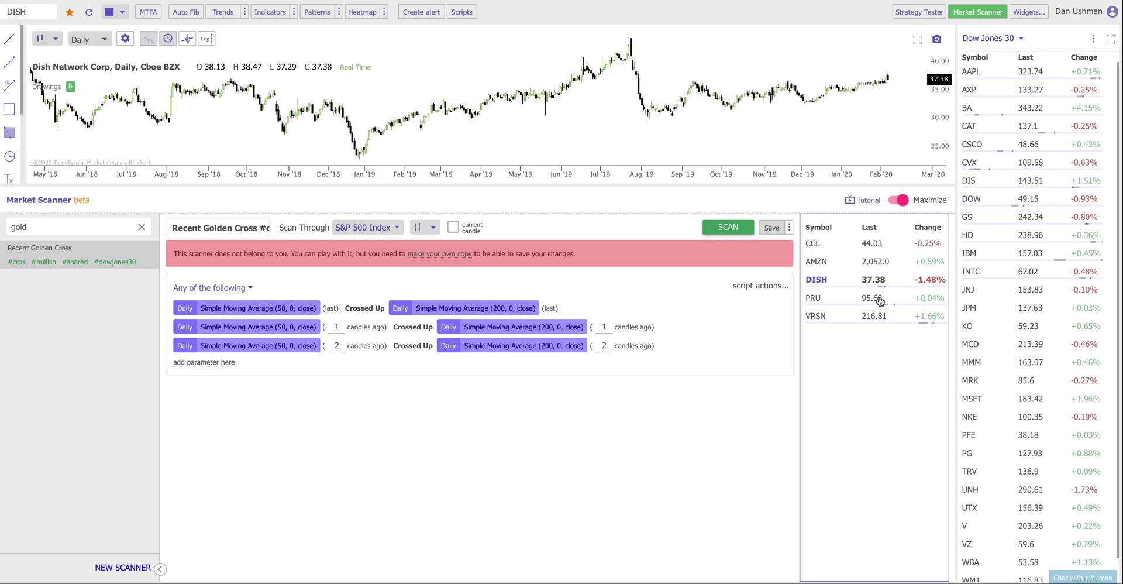
left_click(880, 299)
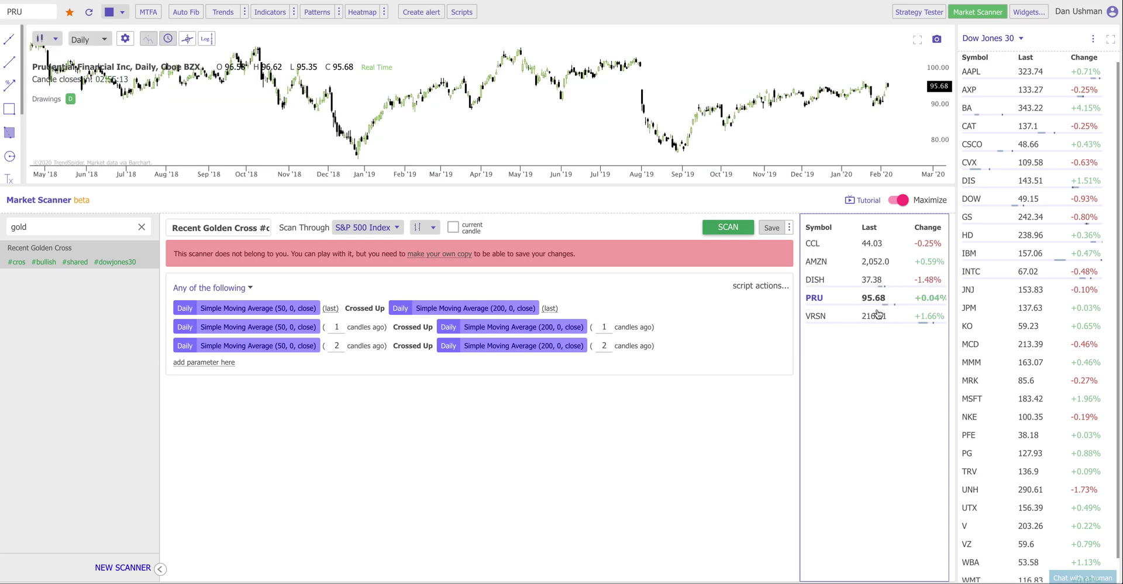
left_click(877, 314)
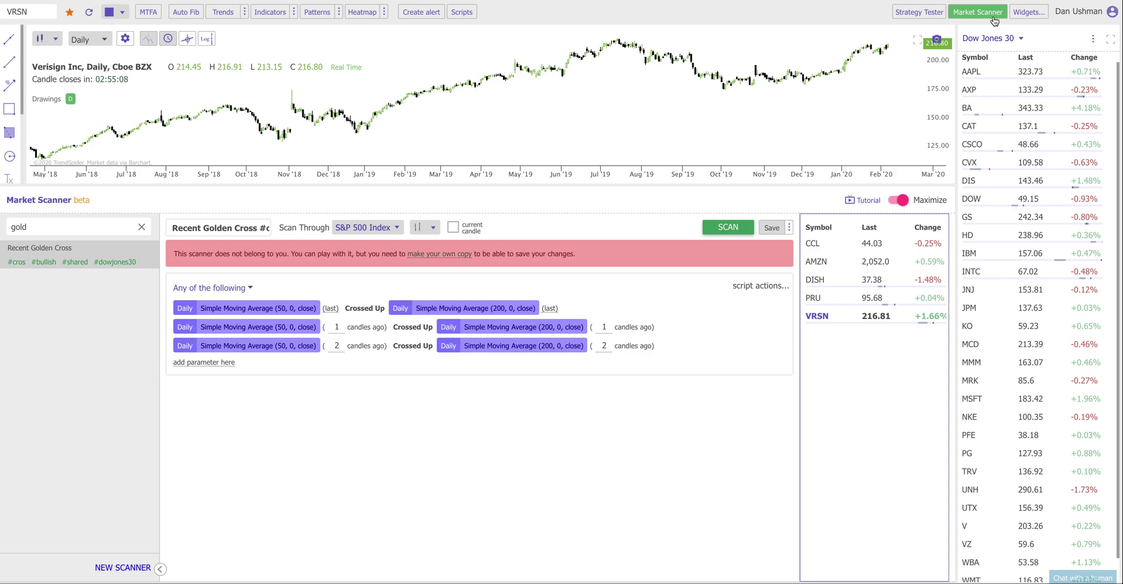
left_click(147, 234)
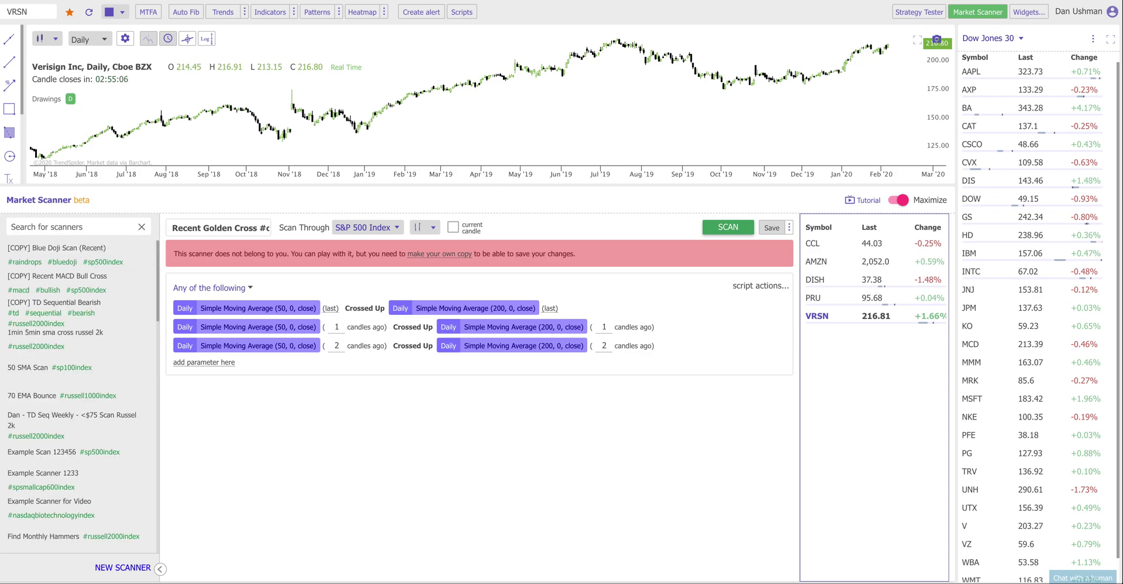
Close the scanner, turn auto trend lines back on for Verisign, and refresh the chart
left_click(988, 16)
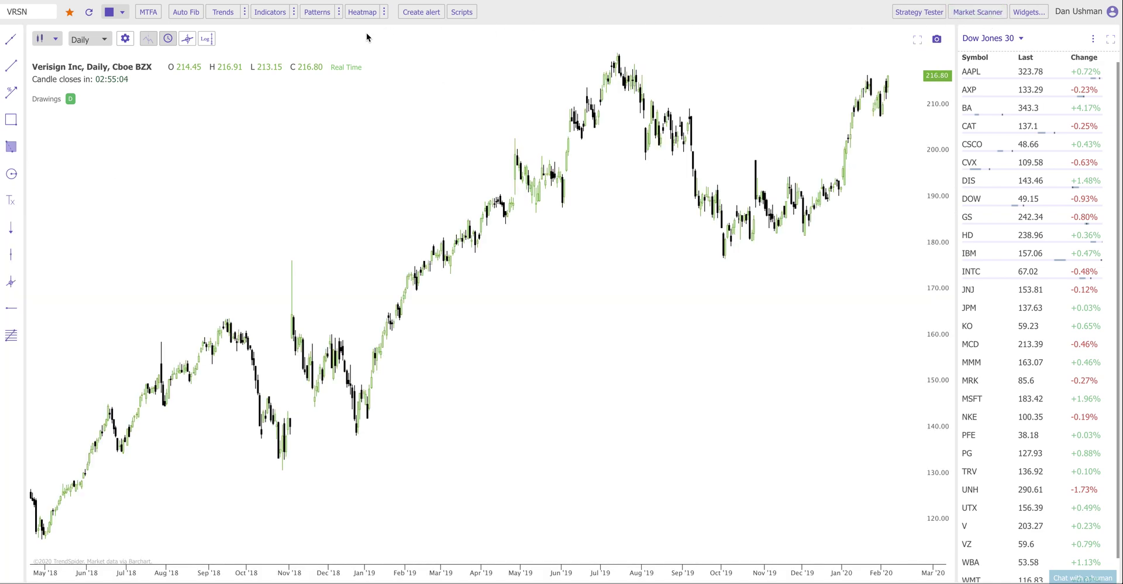
left_click(222, 13)
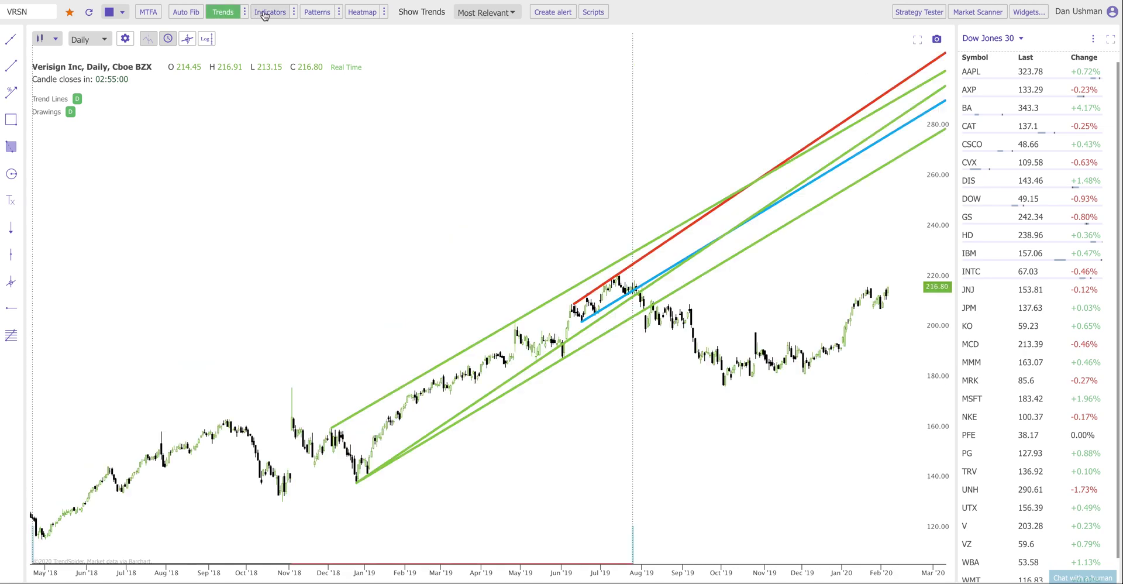
left_click(90, 13)
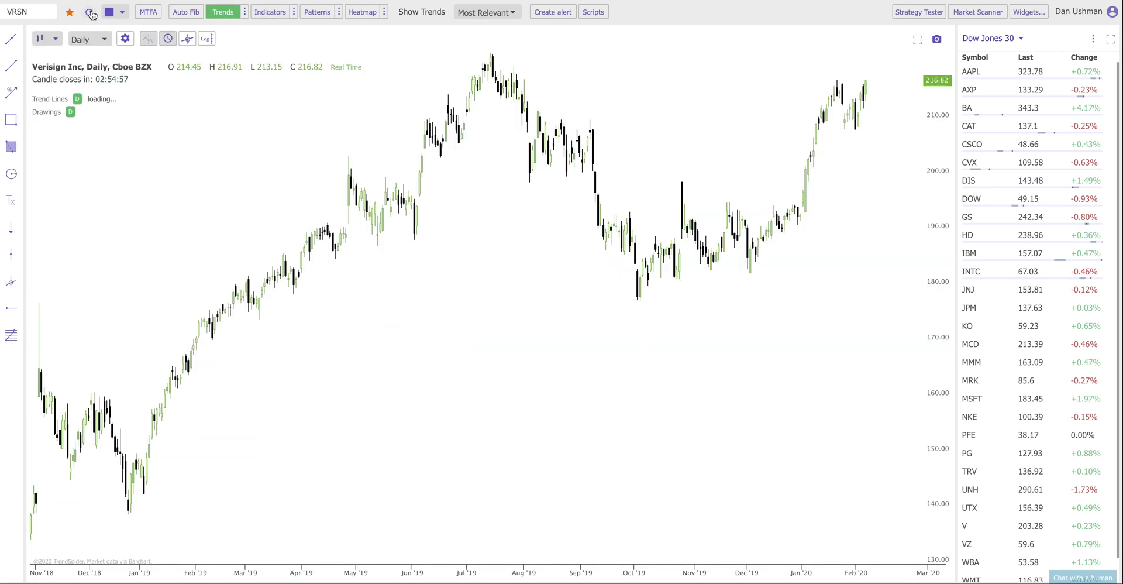
Delete the duplicate green line and start a Break Through alert on the falling resistance line
left_click(711, 236)
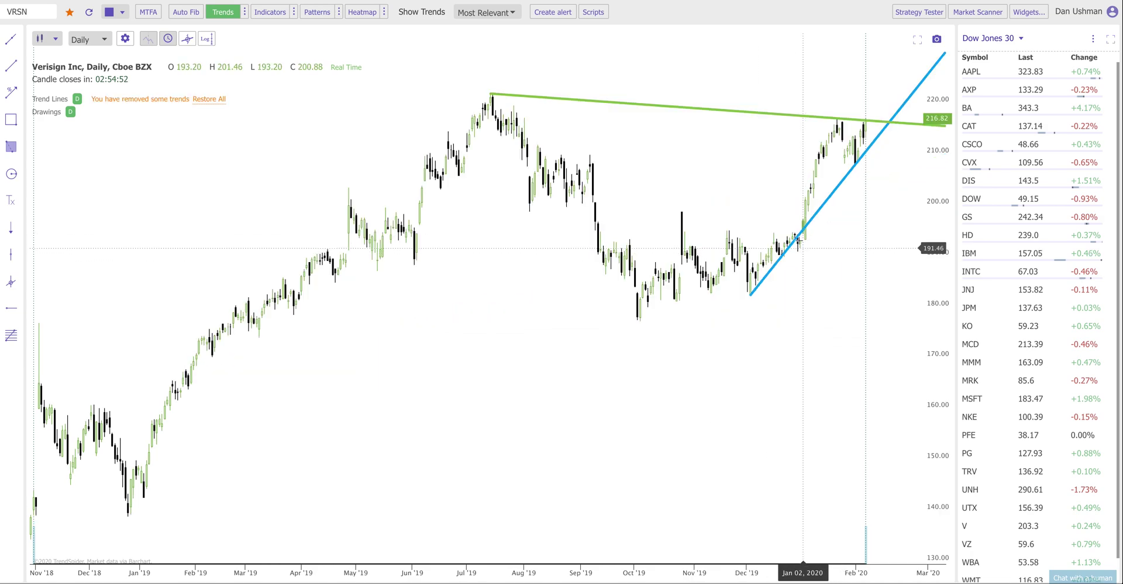
left_click(735, 110)
left_click(753, 134)
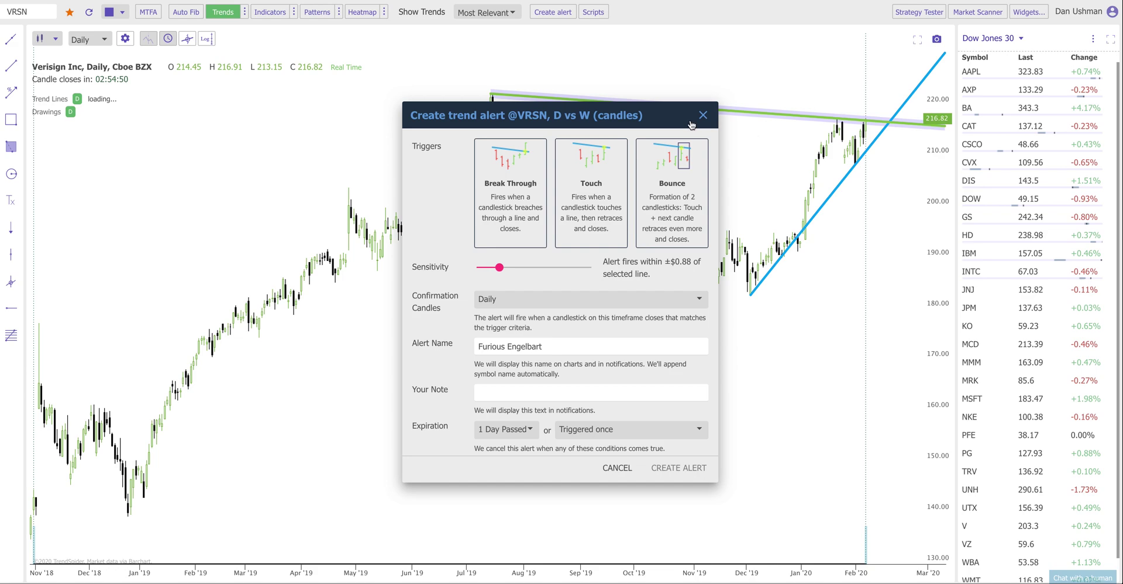
left_click(503, 178)
left_click_drag(564, 120, 436, 152)
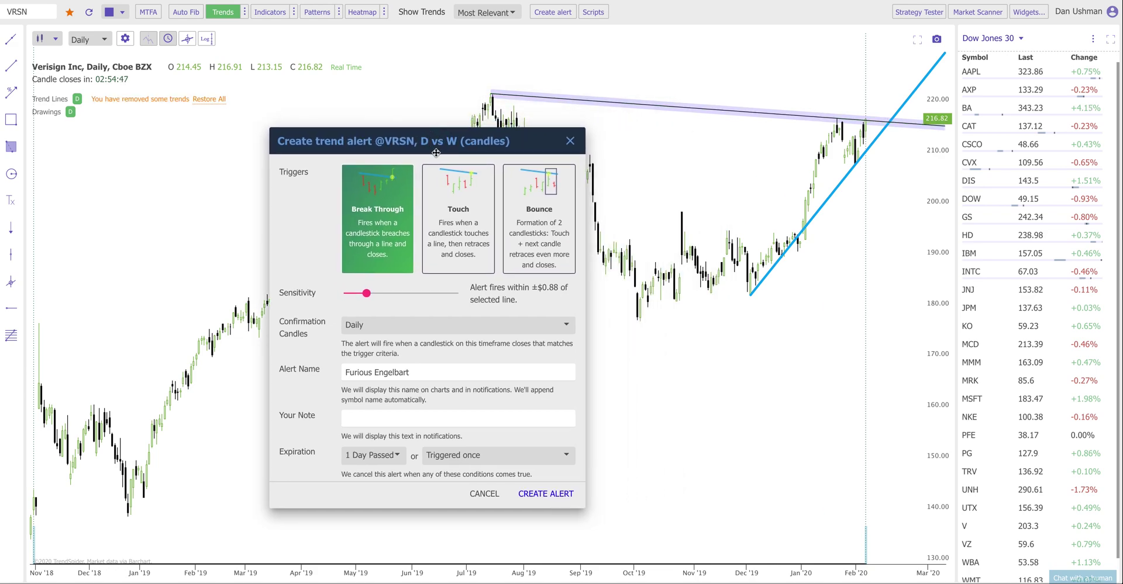
Give the alert 1-hour confirmation and 15 Days Passed expiration, then create it
left_click(363, 323)
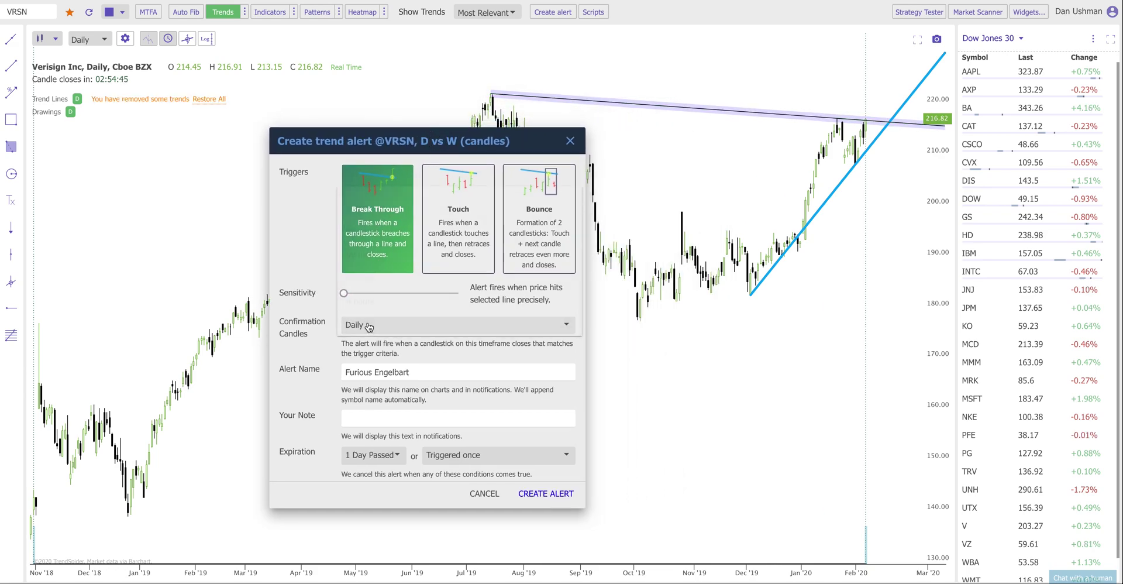
left_click(370, 323)
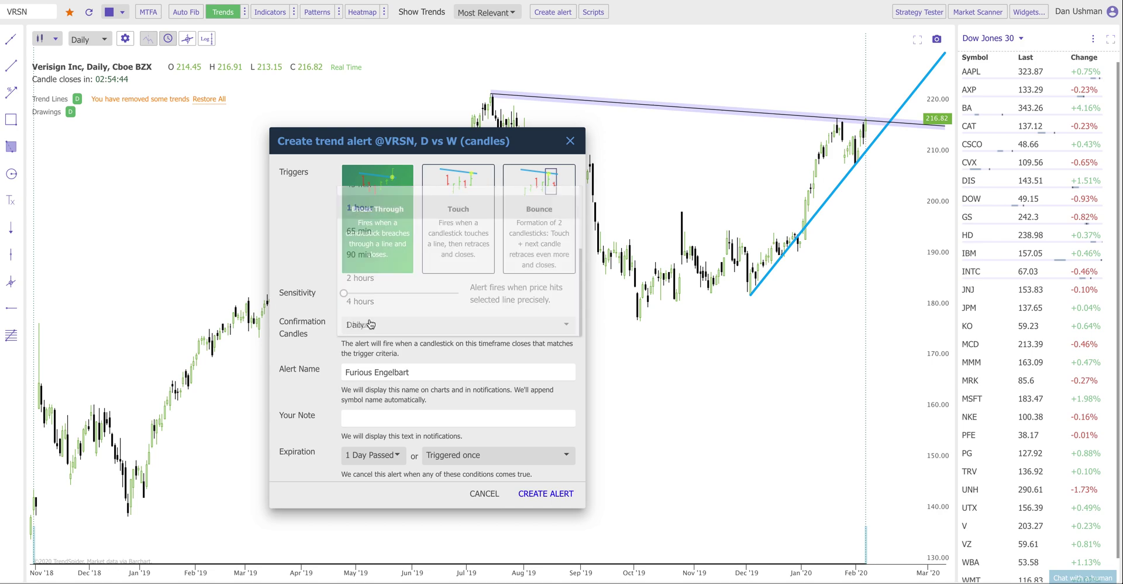
left_click(369, 457)
scroll(374, 491, "down", 5)
left_click(377, 495)
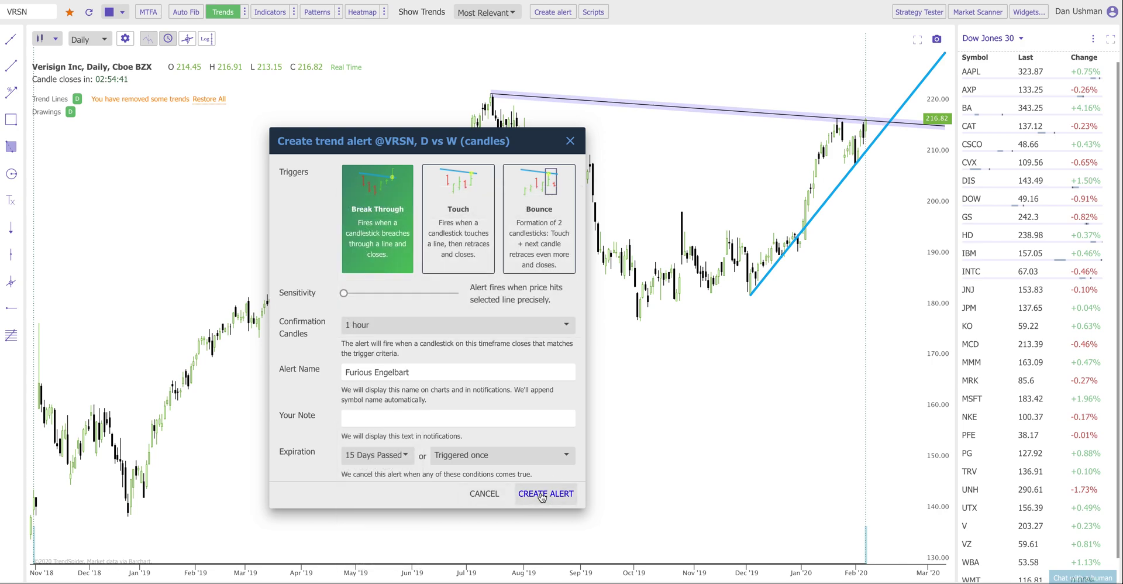
left_click(544, 493)
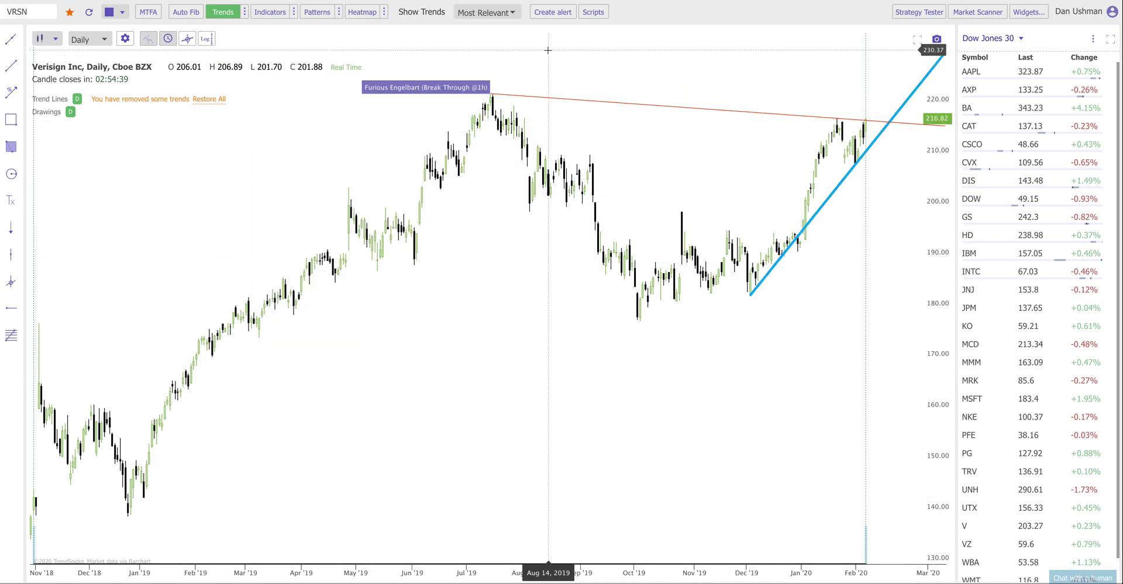
Show indicators with the 200-day SMA and add a ±$2.30 Break Through alert on it
left_click(273, 14)
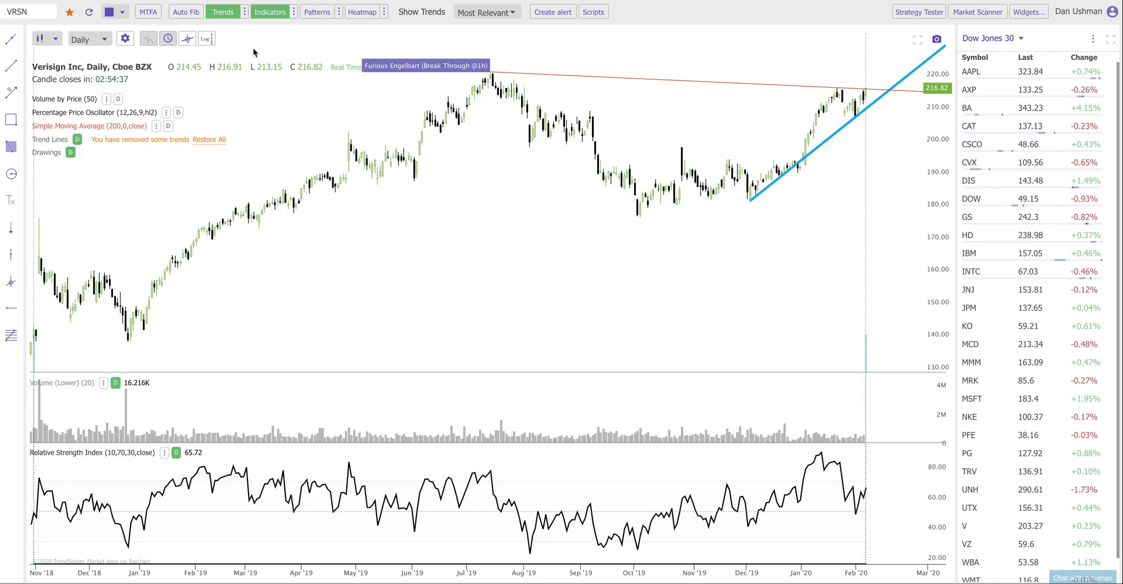
left_click(167, 127)
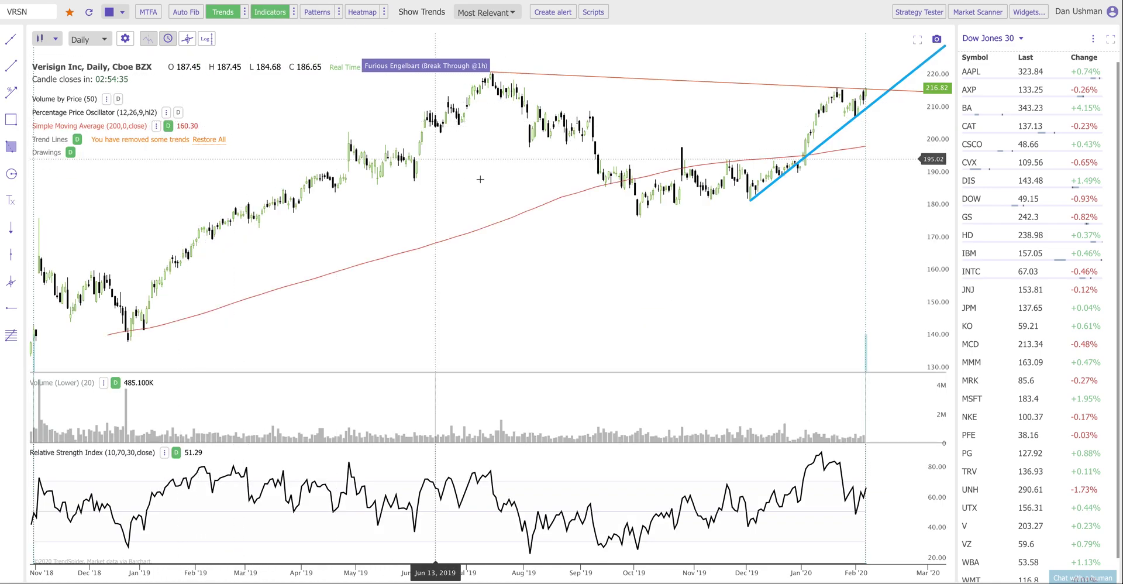
left_click(534, 205)
left_click(564, 238)
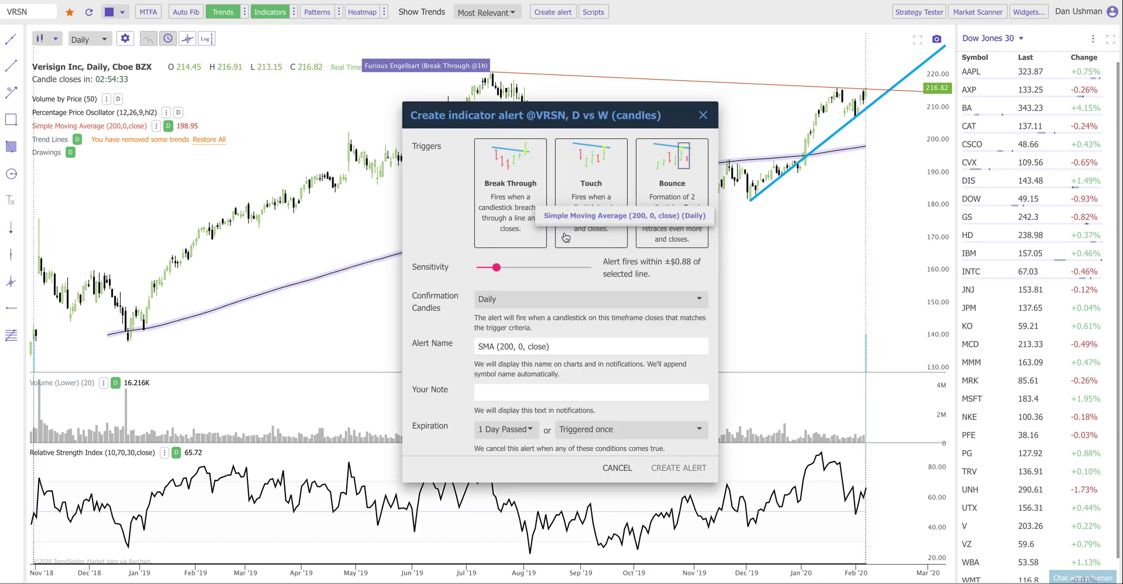
left_click_drag(564, 121, 500, 144)
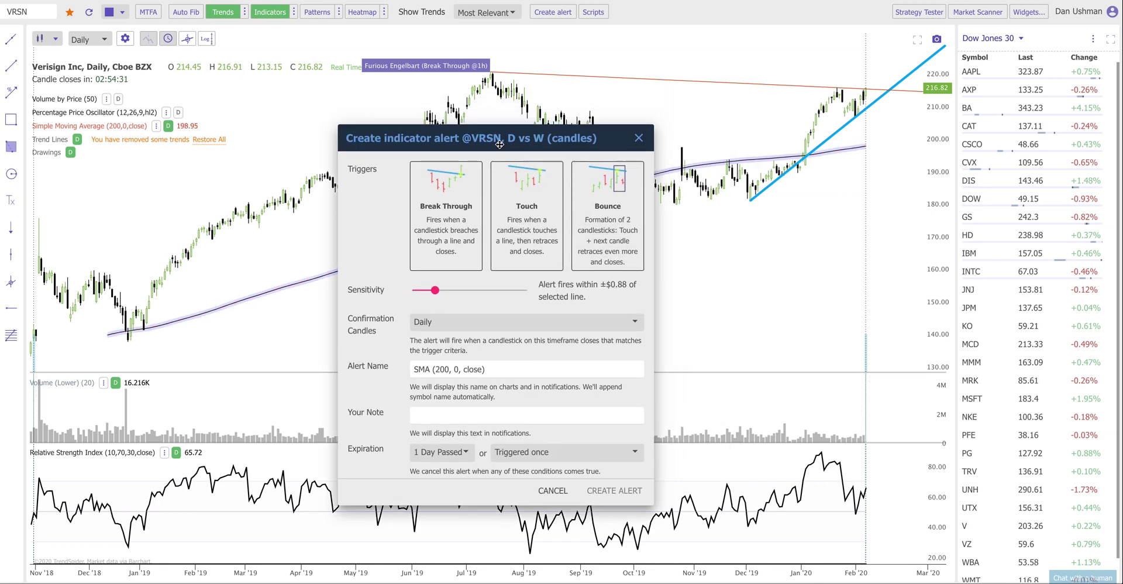
left_click(457, 226)
left_click(473, 289)
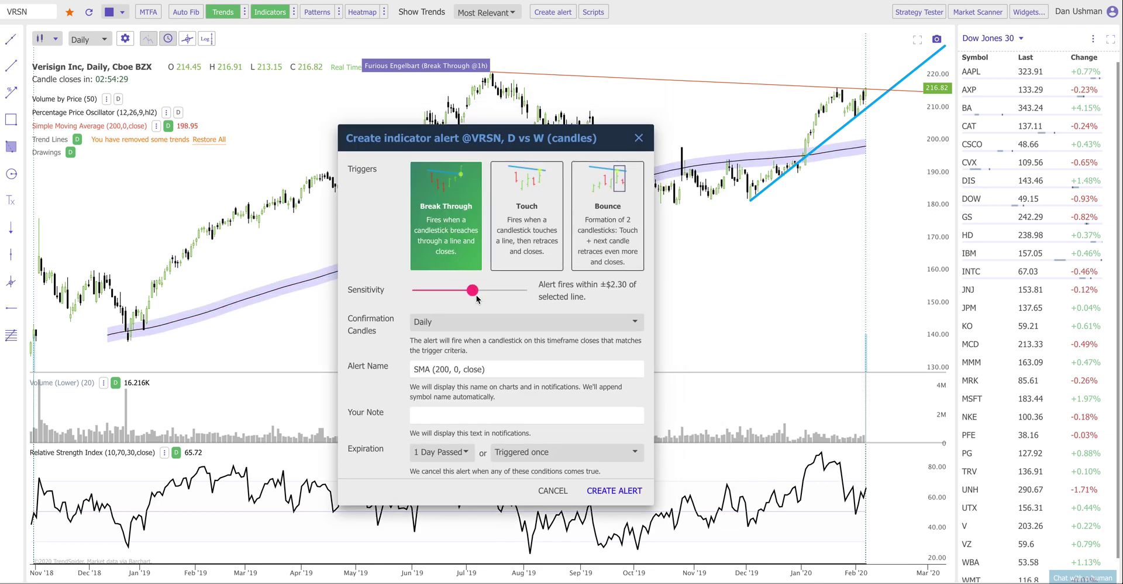
left_click(608, 489)
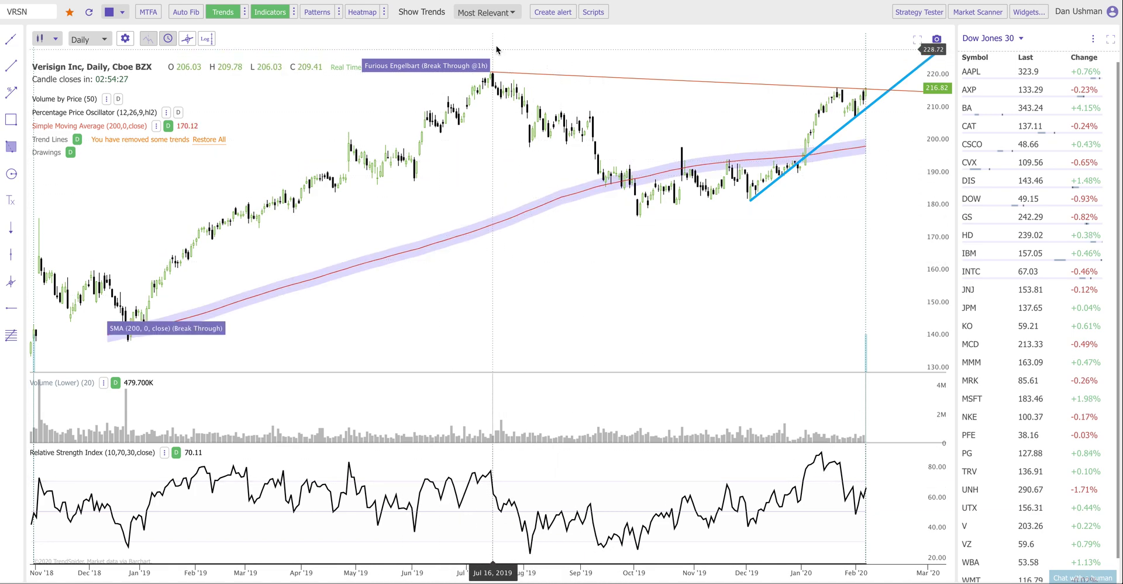
Start a multi-factor alert loaded from the SMA Golden Cross 60min template
left_click(539, 18)
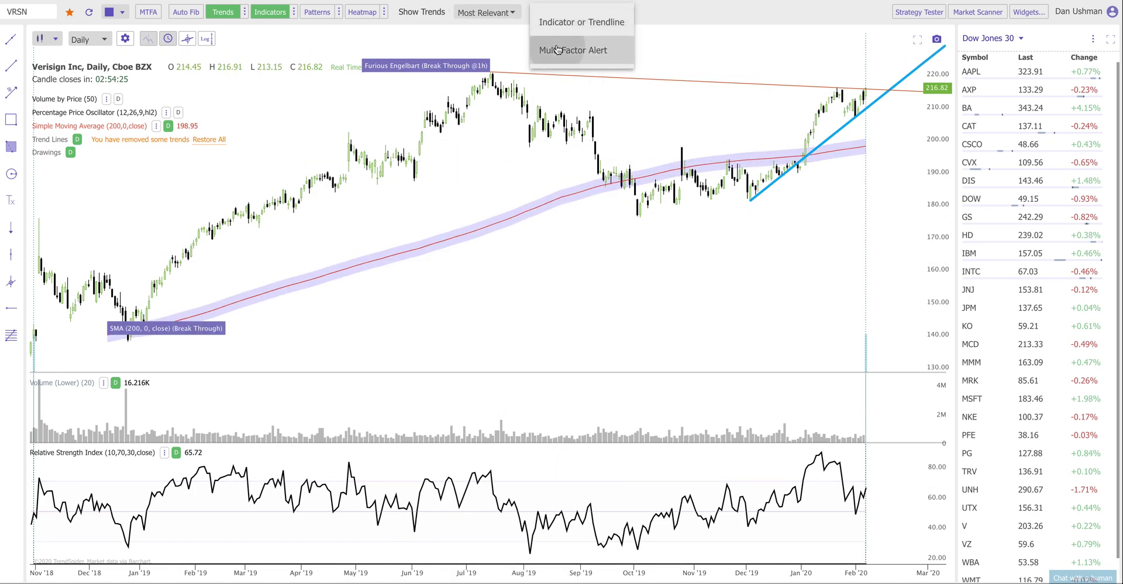
left_click(545, 53)
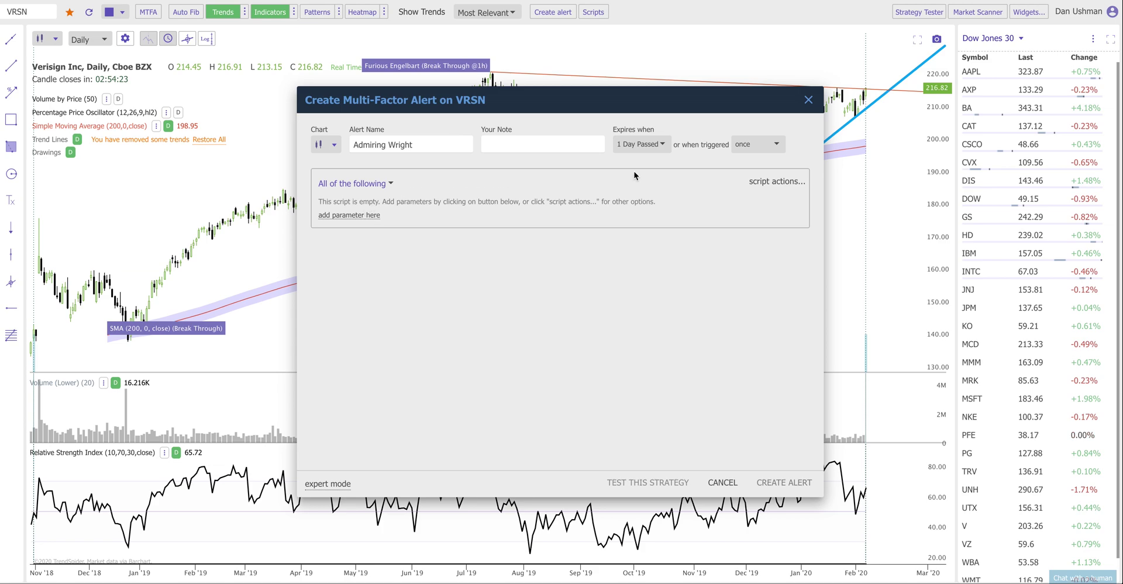
left_click(781, 181)
left_click(784, 252)
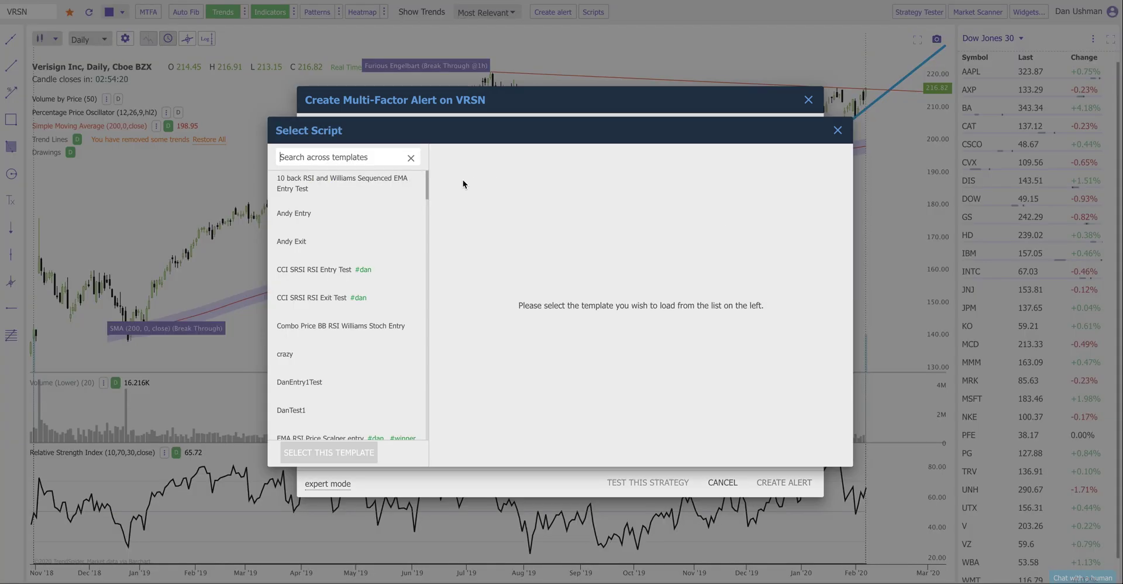
type("golden")
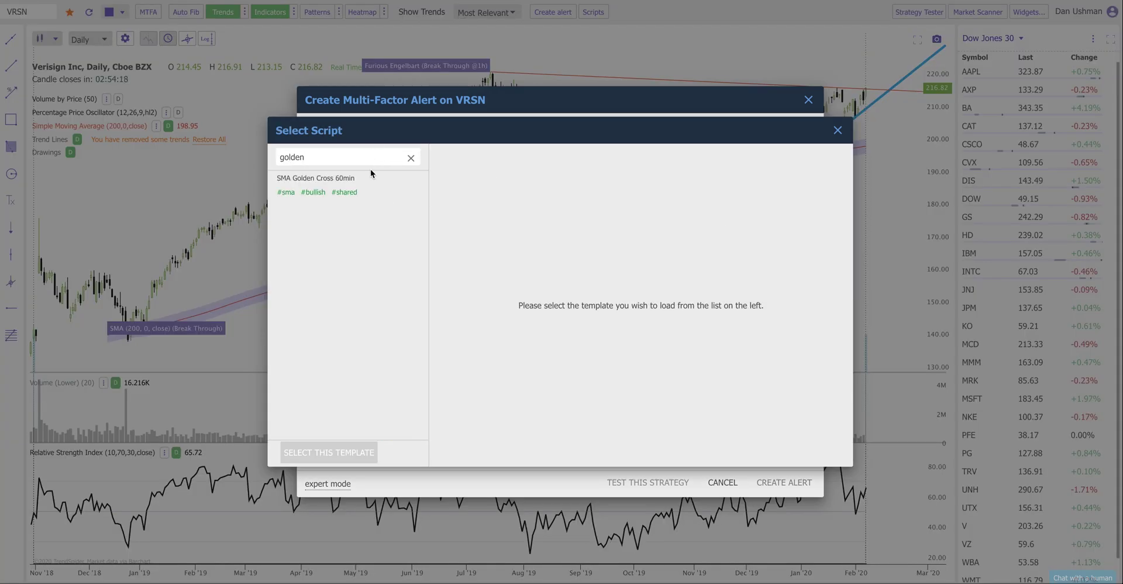
left_click(369, 180)
left_click(341, 454)
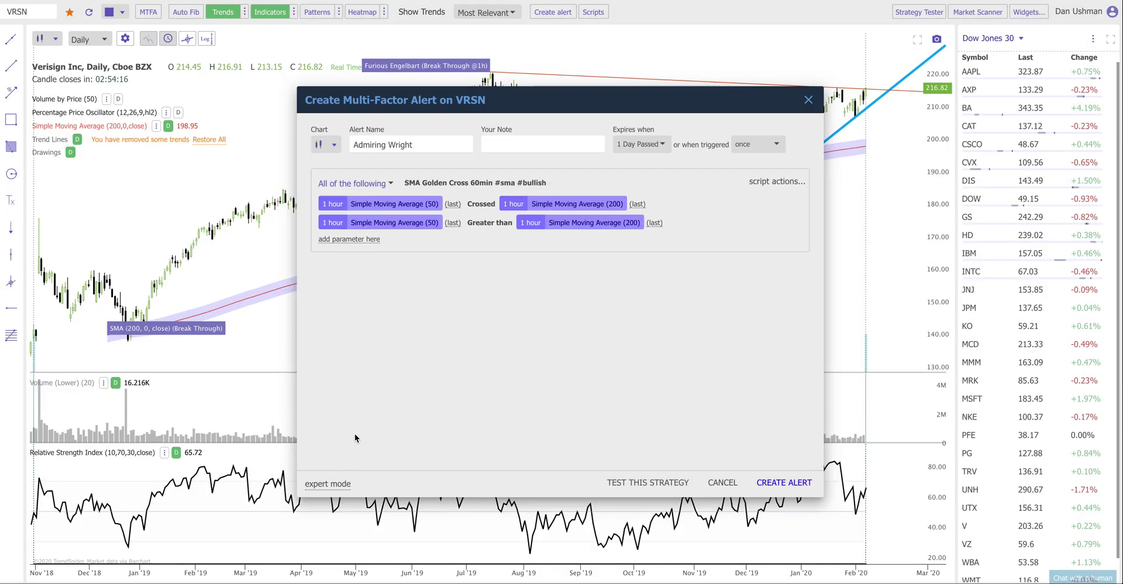
Set both rows' 200 SMA timeframe to Daily and create the multi-factor alert
left_click(528, 222)
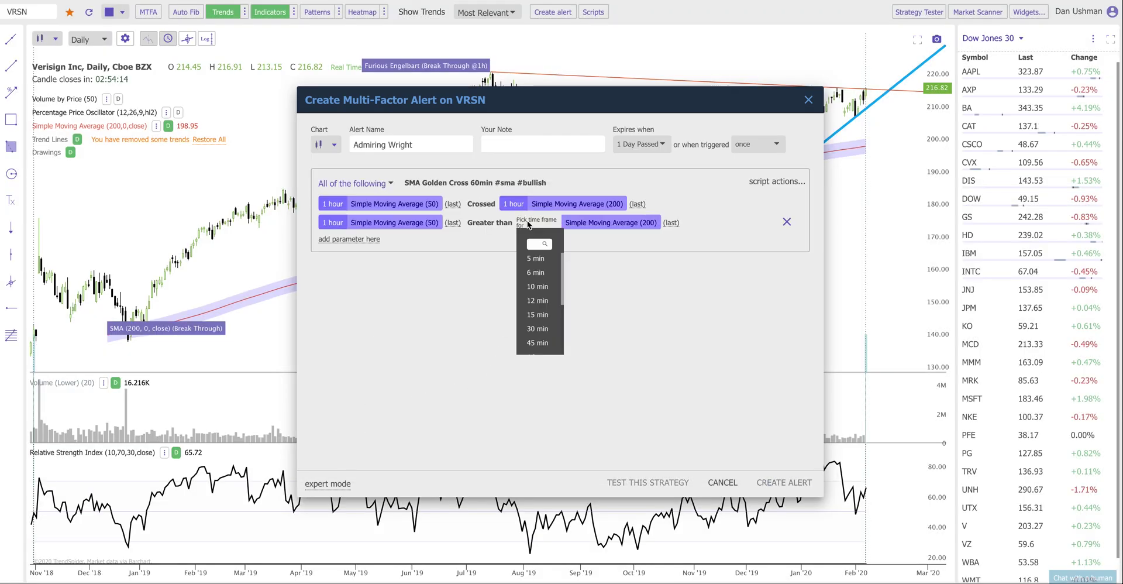
left_click(527, 220)
left_click(512, 205)
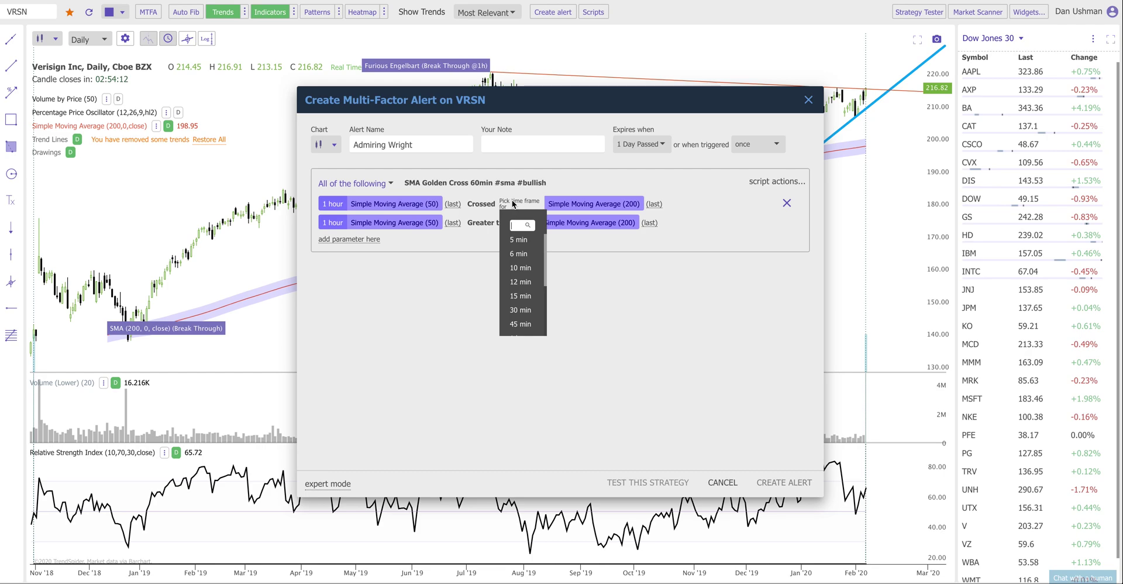
left_click(513, 205)
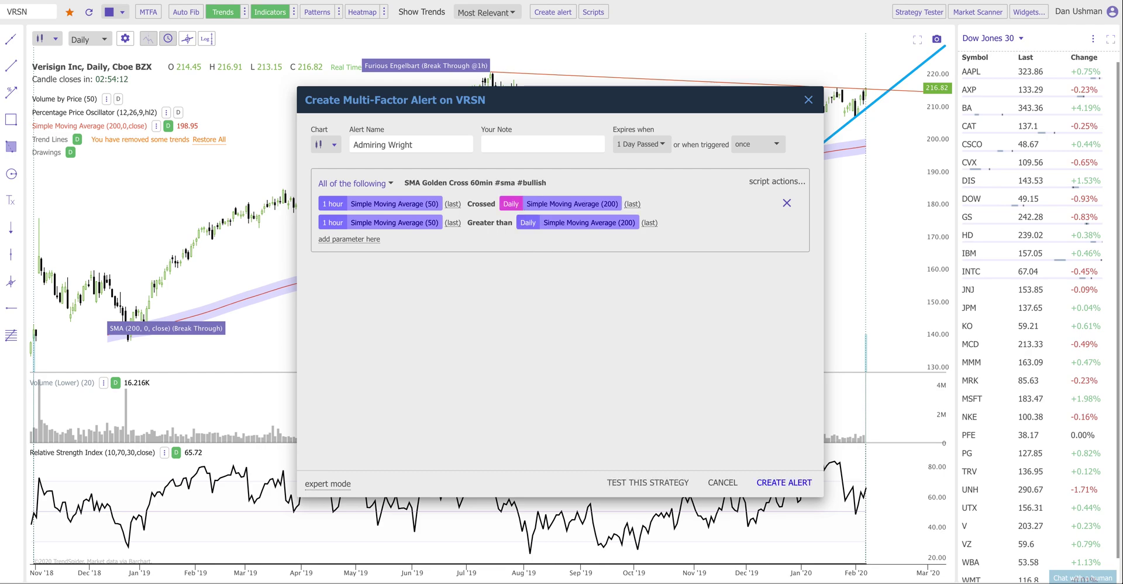
left_click(775, 481)
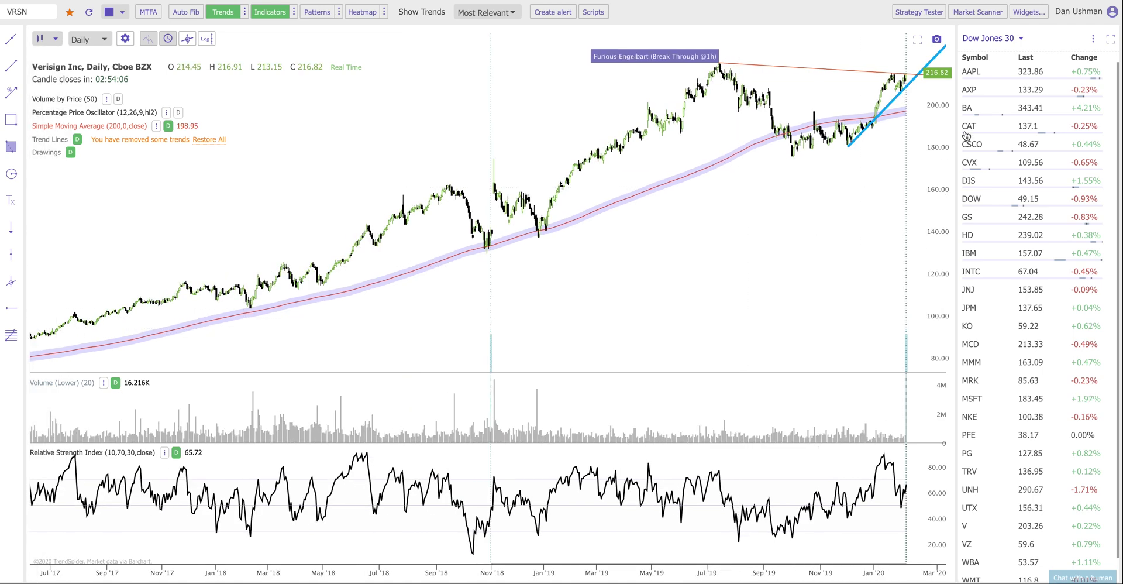
Reveal the Volume Scanner and Alerts panels, then chart ELLO and then ACU from the results
left_click(1110, 40)
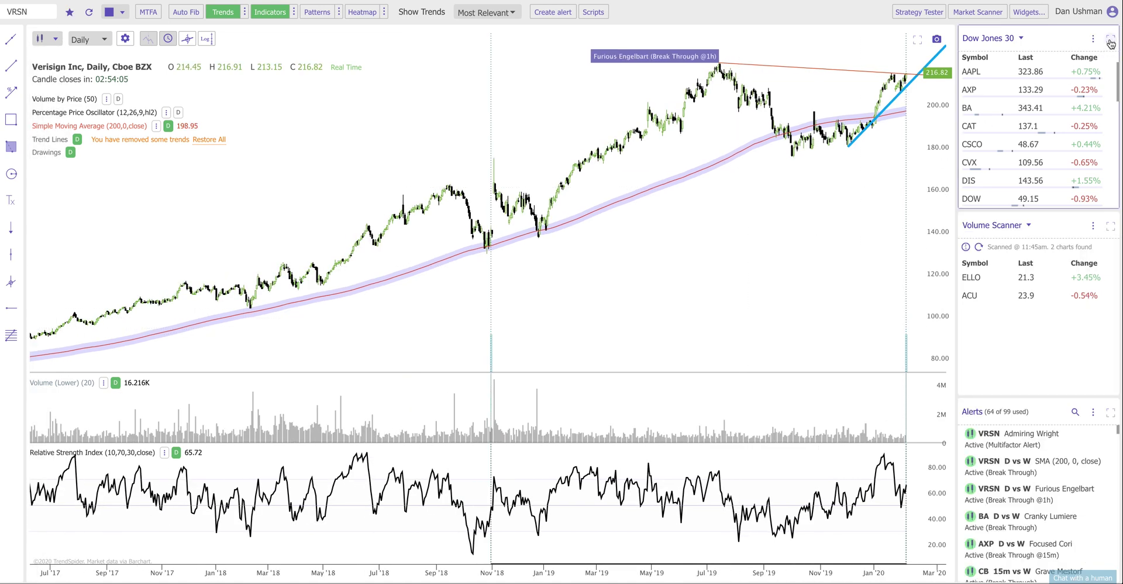
left_click(992, 280)
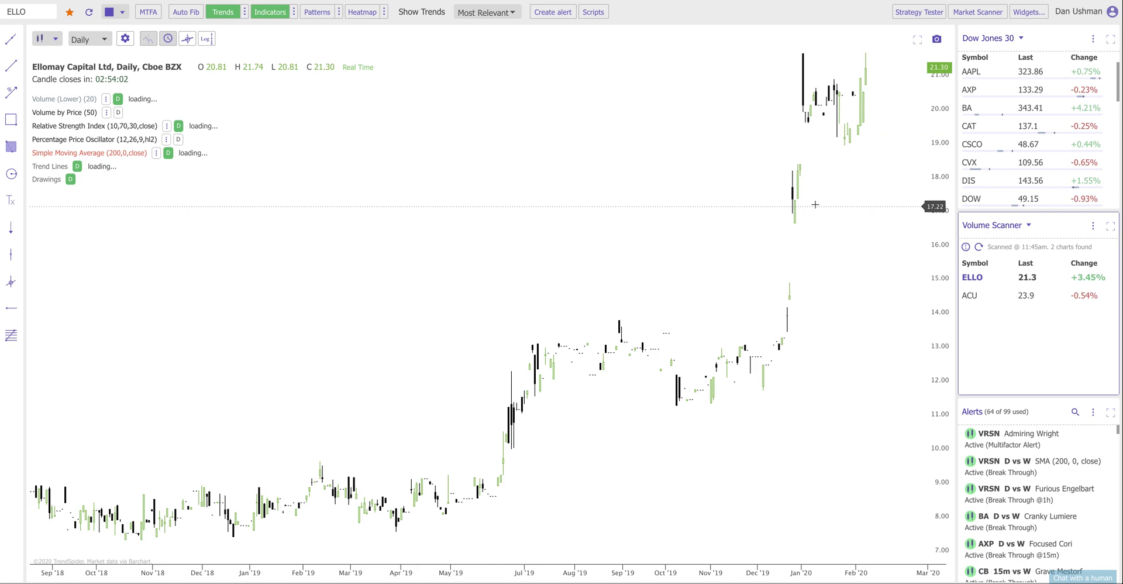
left_click(994, 300)
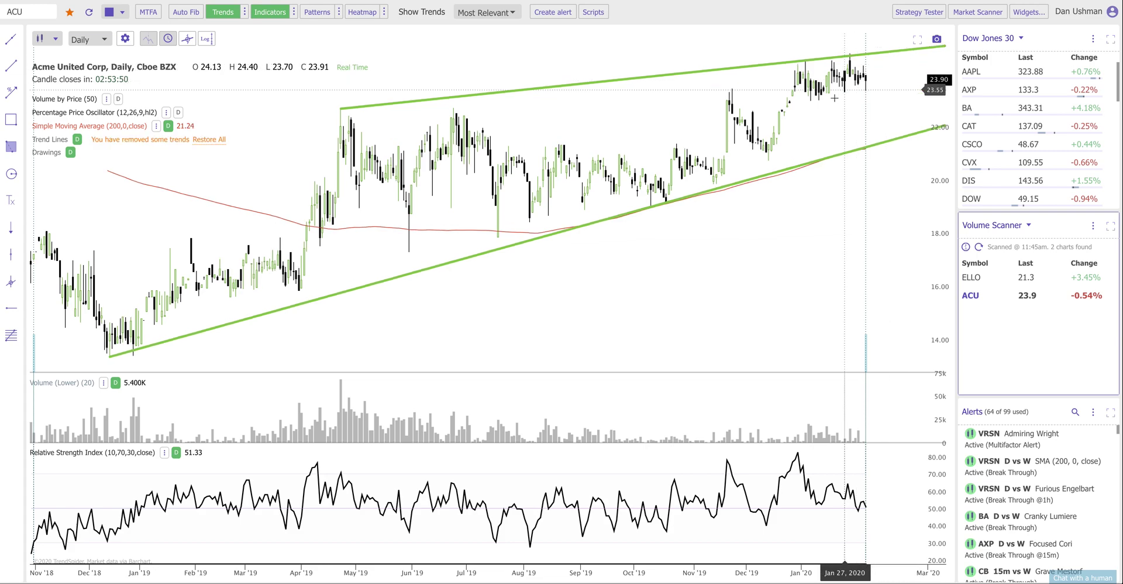
Create a Break Through, Touch and Bounce alert on ACU's lower trendline
left_click(778, 173)
left_click(793, 184)
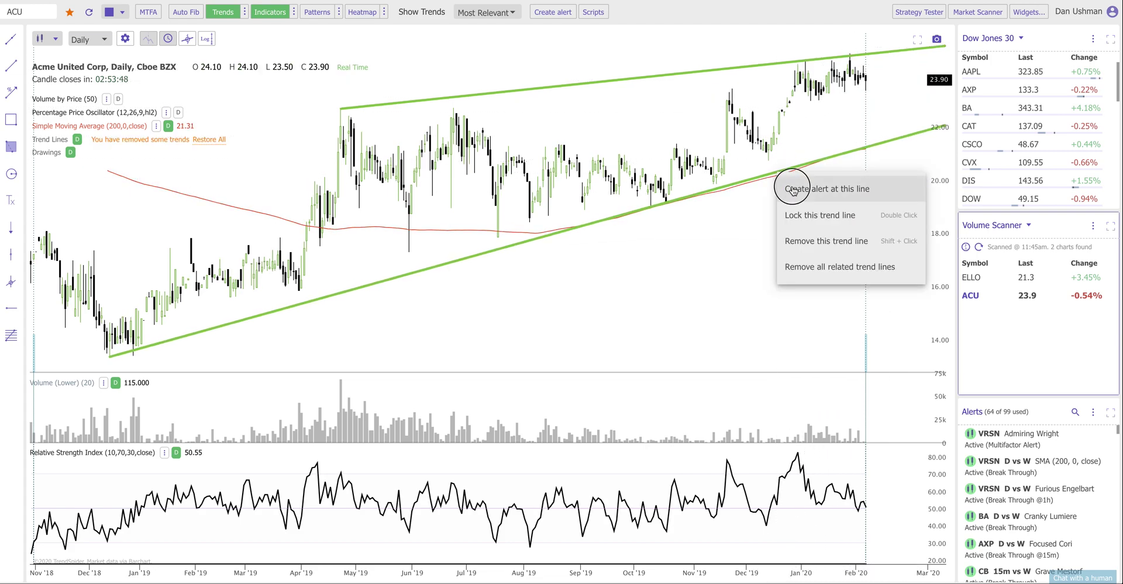
left_click(526, 207)
left_click(575, 211)
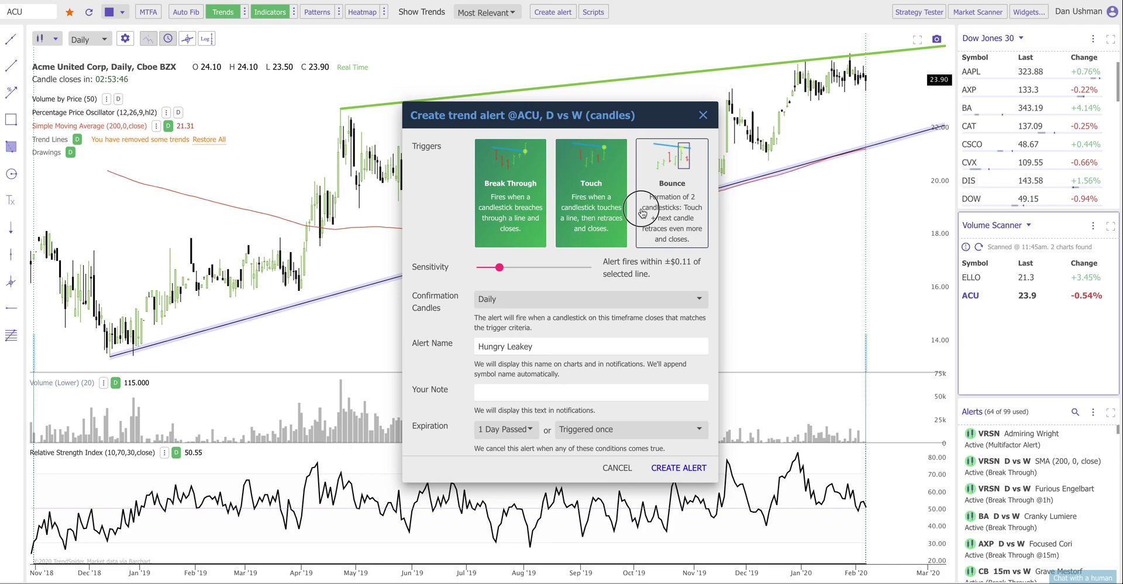
left_click(641, 213)
left_click(679, 466)
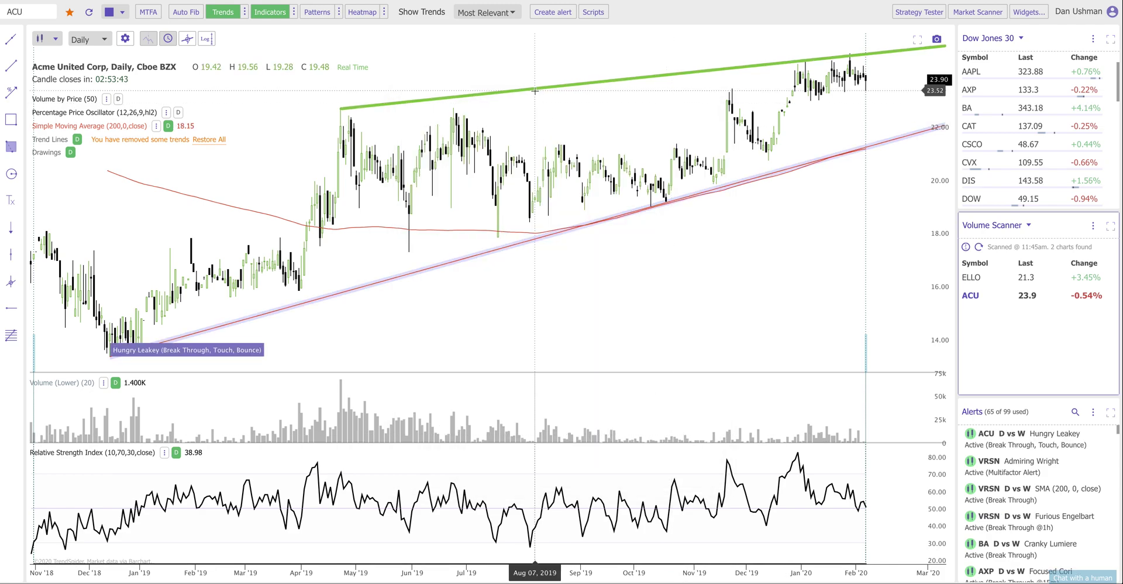
Add the same three-trigger alert to the upper trendline and expand the Alerts list to full height
left_click(539, 97)
left_click(544, 106)
left_click(526, 167)
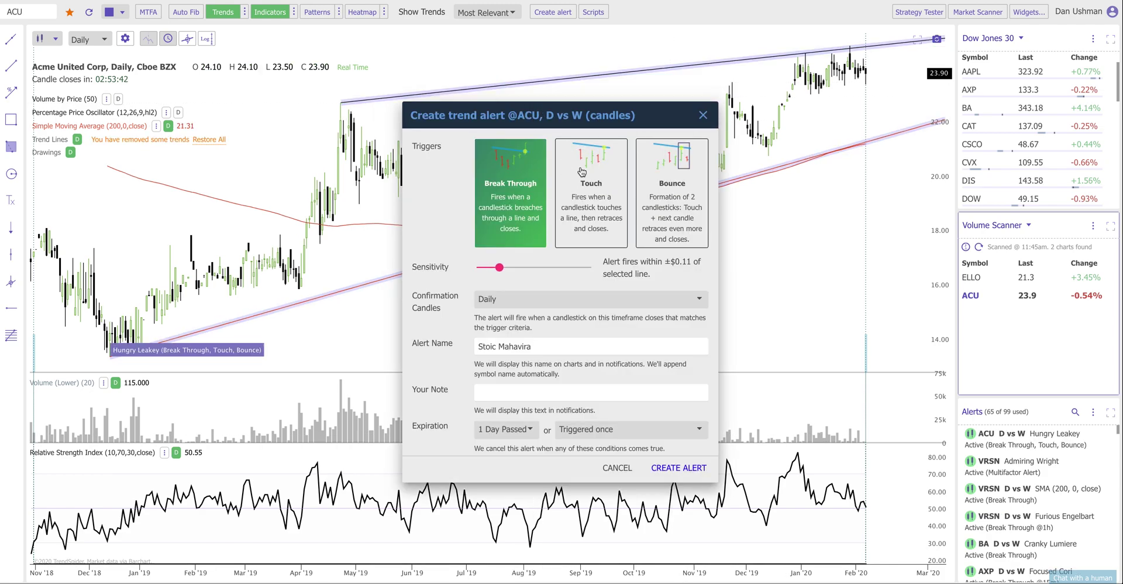
left_click(587, 169)
left_click(647, 174)
left_click(690, 472)
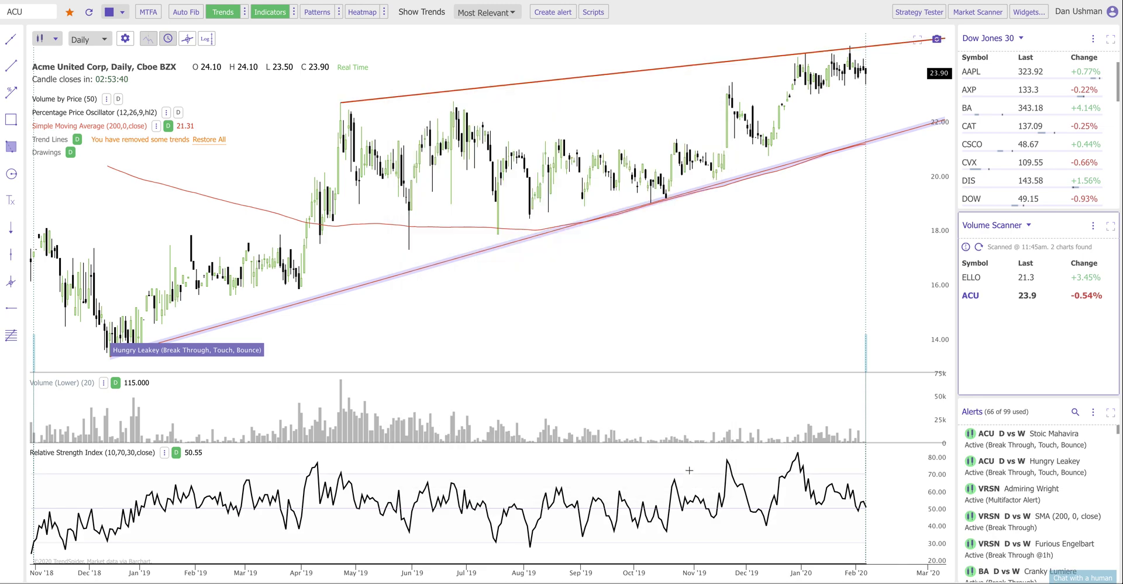
left_click(1110, 412)
scroll(1017, 393, "down", 5)
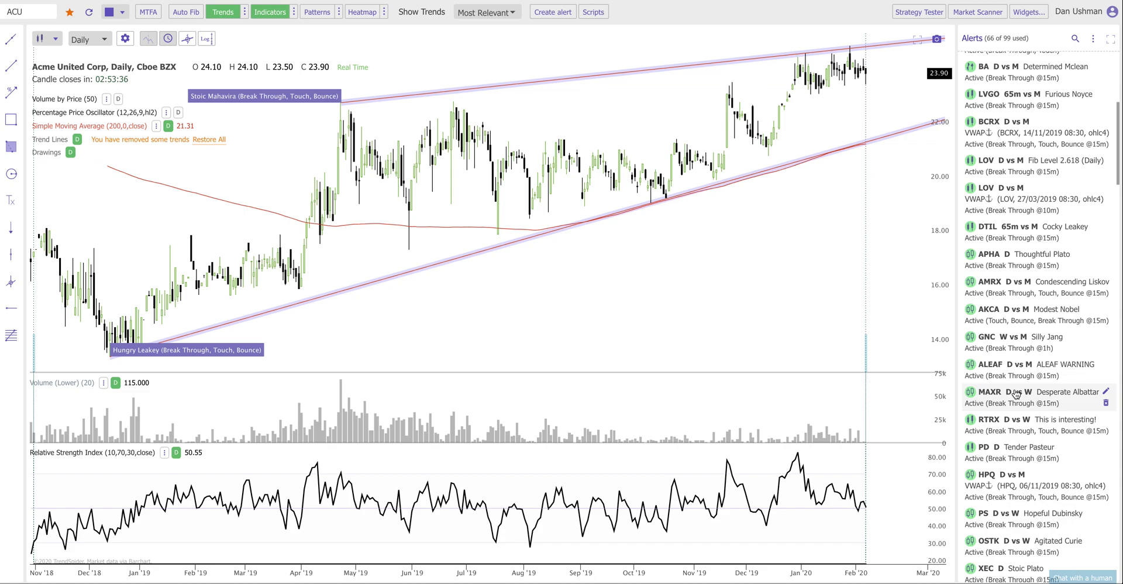
Turn off automatic trendlines and open the Retrophin (RTRX) chart from its alert
left_click(1016, 394)
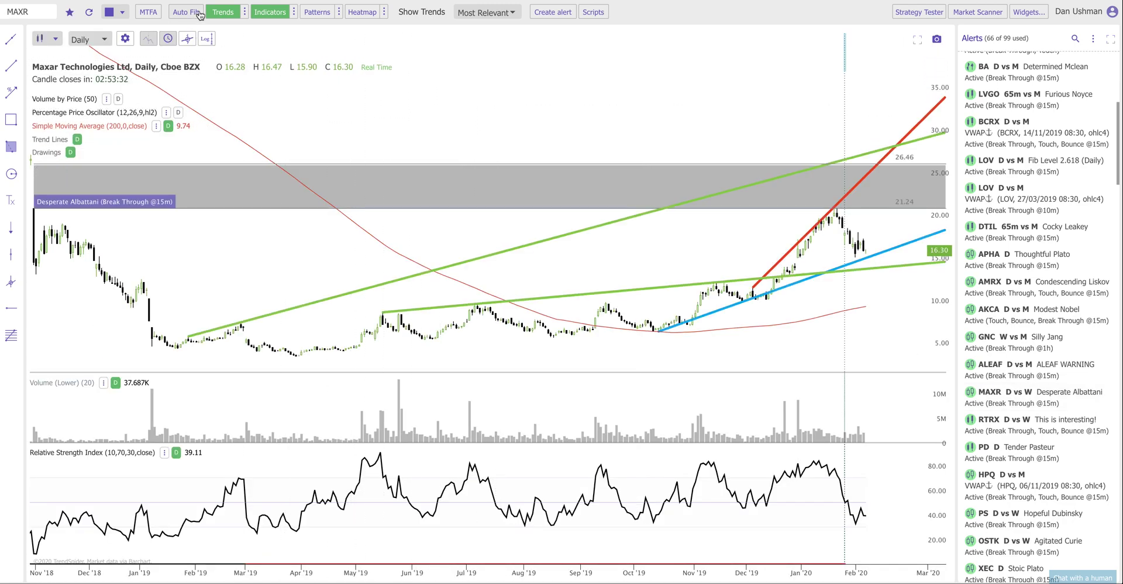
left_click(223, 12)
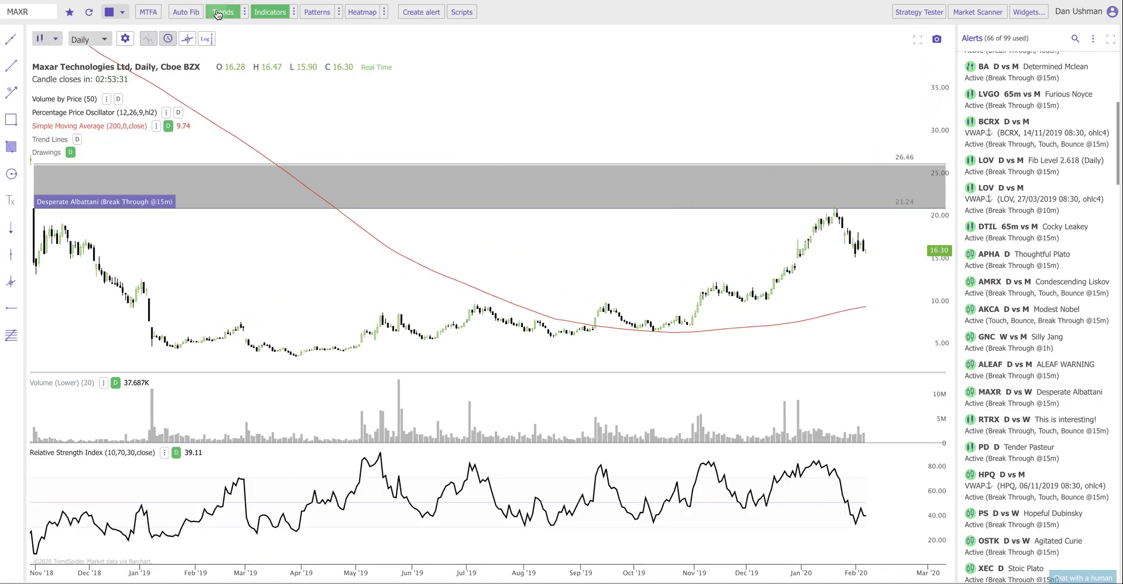
left_click(991, 416)
left_click(628, 332)
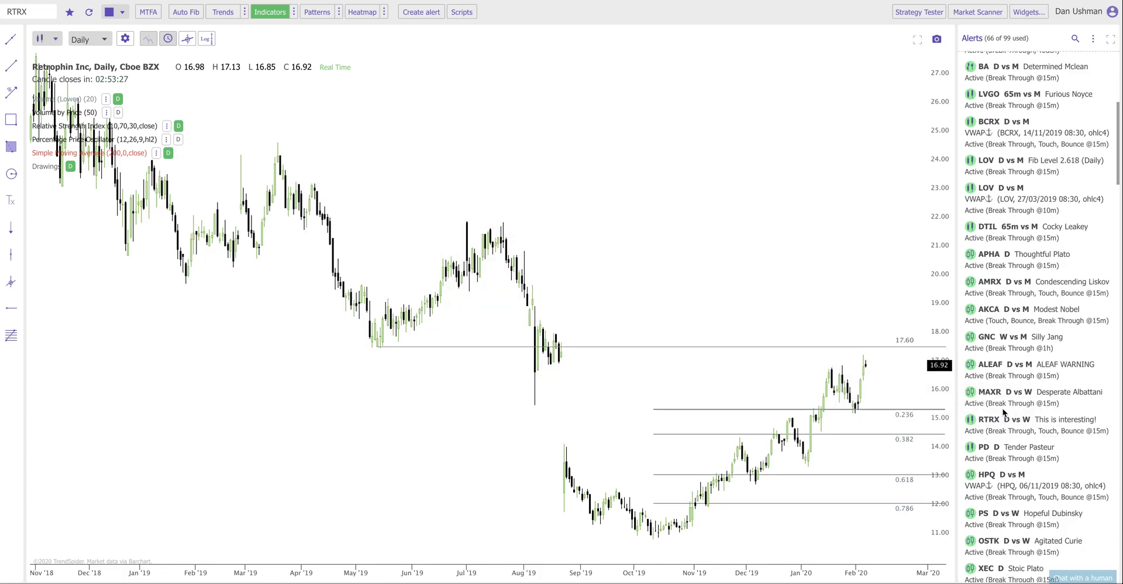
Zoom out and switch the RTRX chart to Monthly candles
scroll(718, 347, "down", 5)
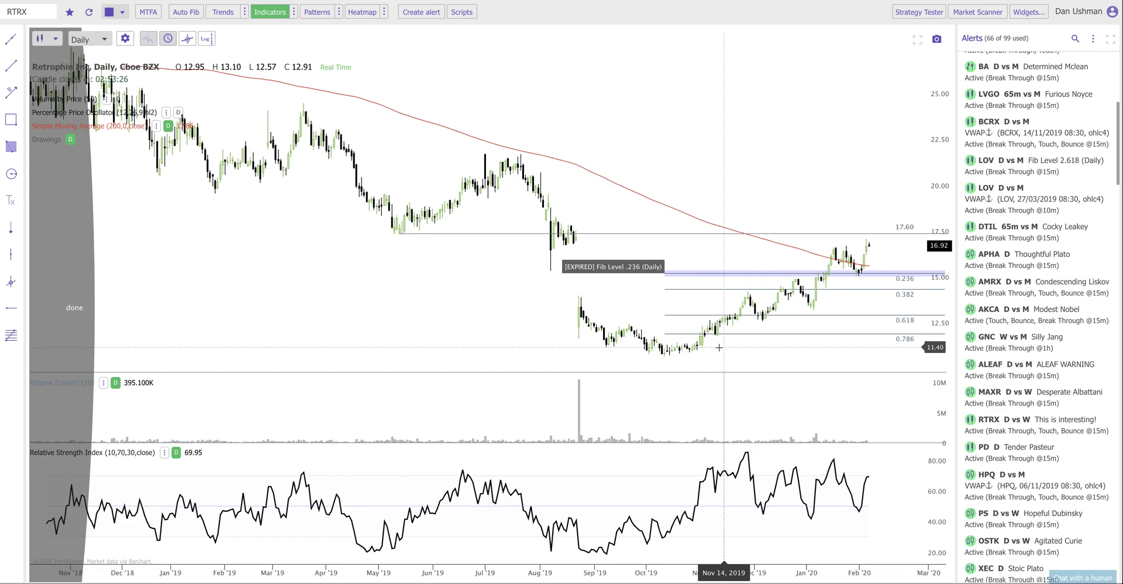
scroll(718, 347, "down", 5)
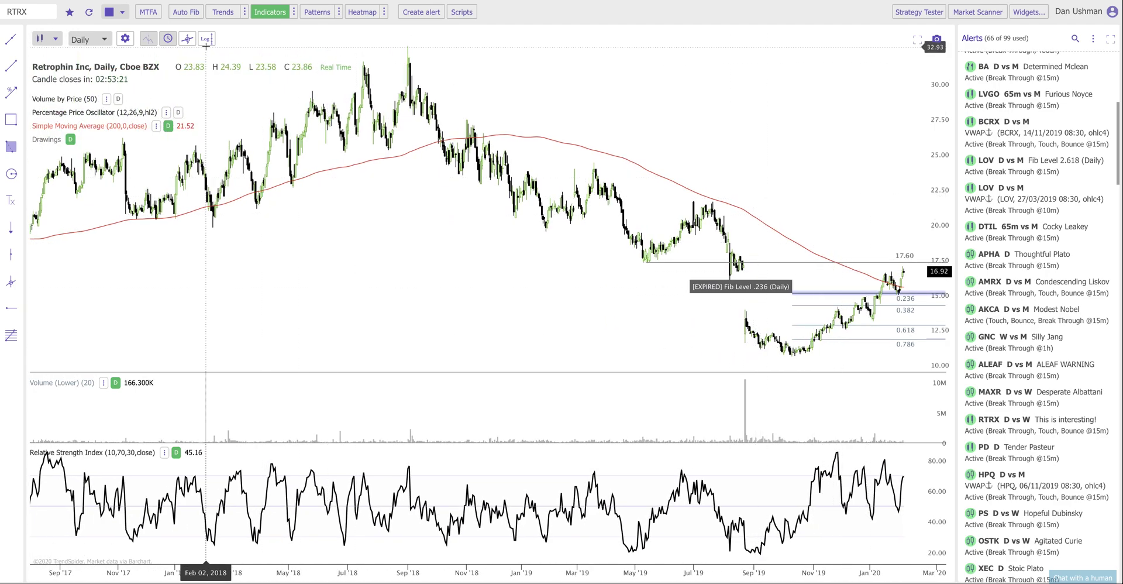
left_click(103, 41)
left_click(108, 148)
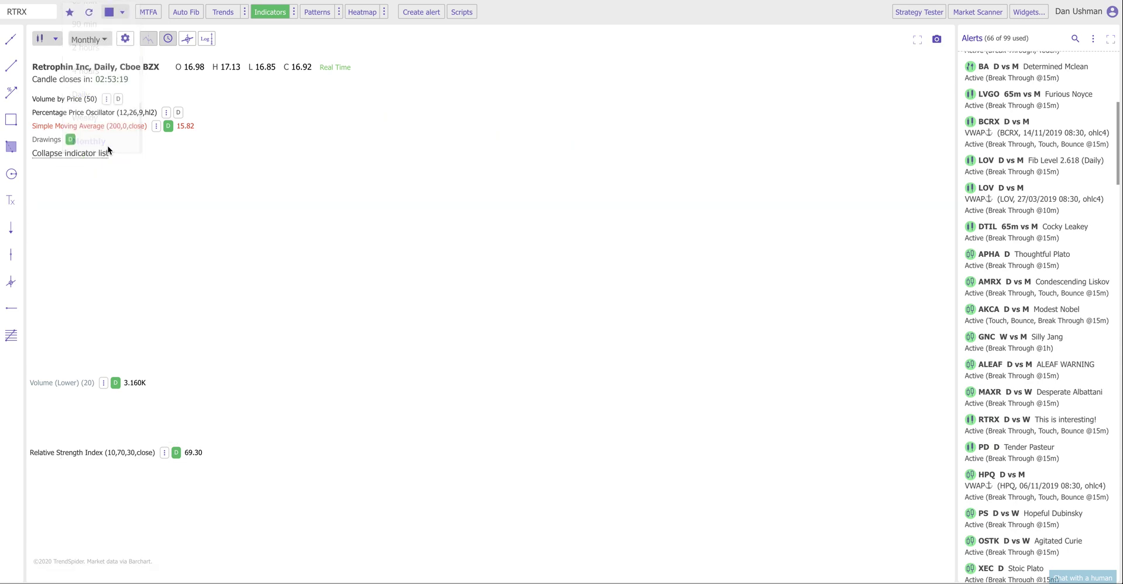